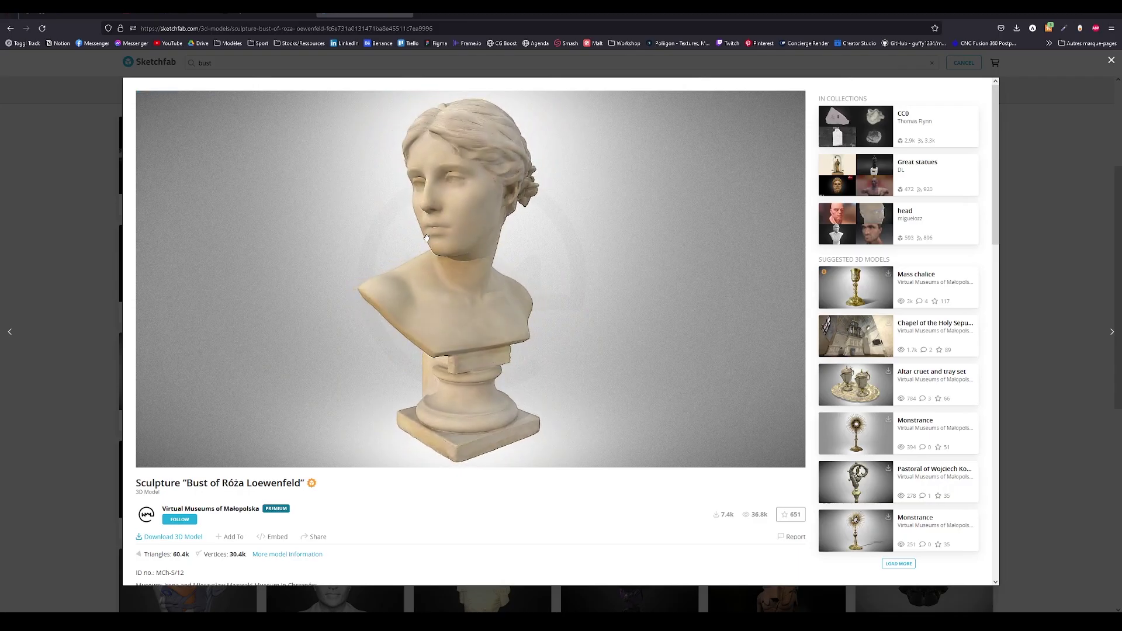
Step: Orbit the Bust of Róża Loewenfeld model on Sketchfab to view it from another side
{"action": "mouse_move", "coordinate": [427, 238]}
{"action": "left_mouse_down"}
{"action": "mouse_move", "coordinate": [538, 248]}
{"action": "mouse_move", "coordinate": [487, 279]}
{"action": "mouse_move", "coordinate": [446, 281]}
{"action": "mouse_move", "coordinate": [321, 231]}
{"action": "mouse_move", "coordinate": [112, 257]}
{"action": "left_mouse_up"}
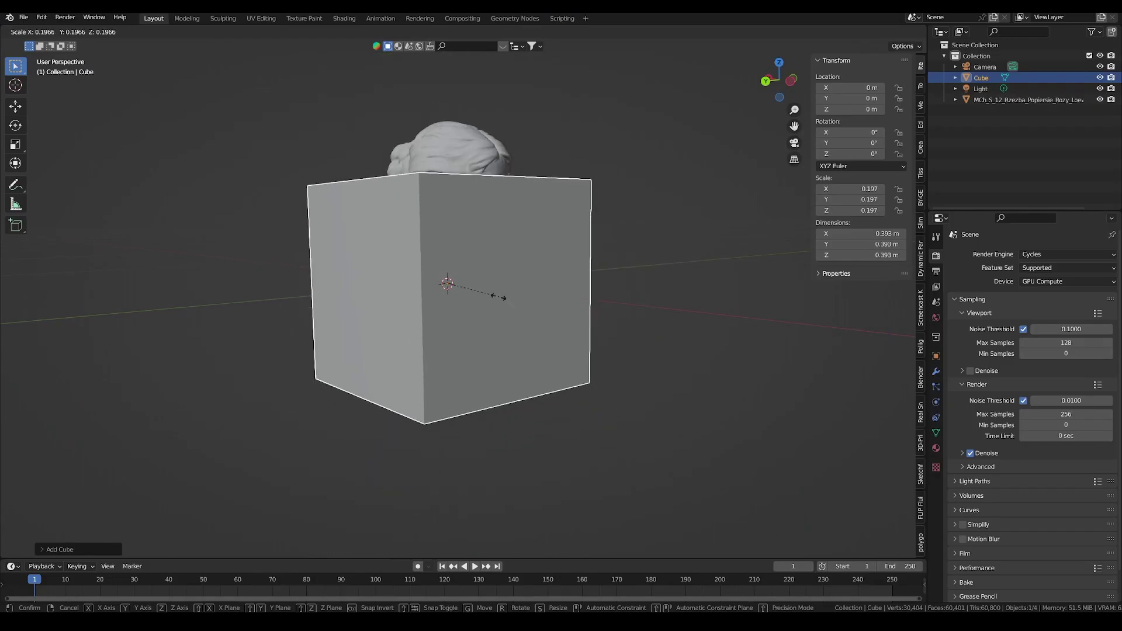
Step: Scale the cube down to about 0.31 m per side, and rotate the bust so its head points down
{"action": "left_click", "coordinate": [488, 278]}
{"action": "left_click", "coordinate": [464, 187]}
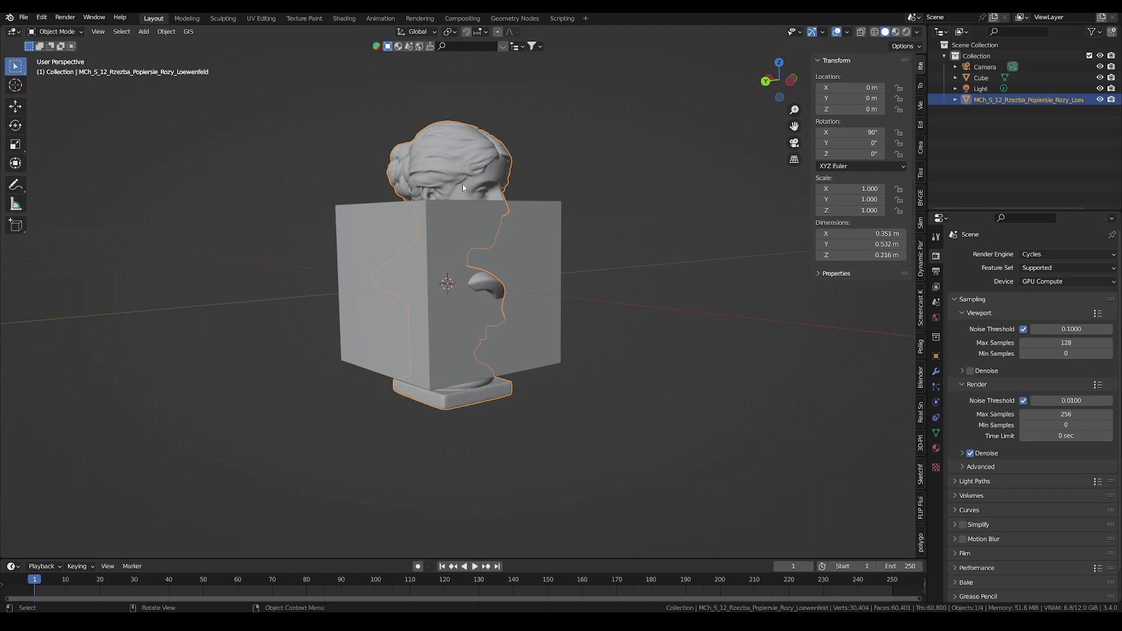
{"action": "left_click", "coordinate": [510, 238]}
{"action": "left_click", "coordinate": [510, 238]}
{"action": "key", "text": "r"}
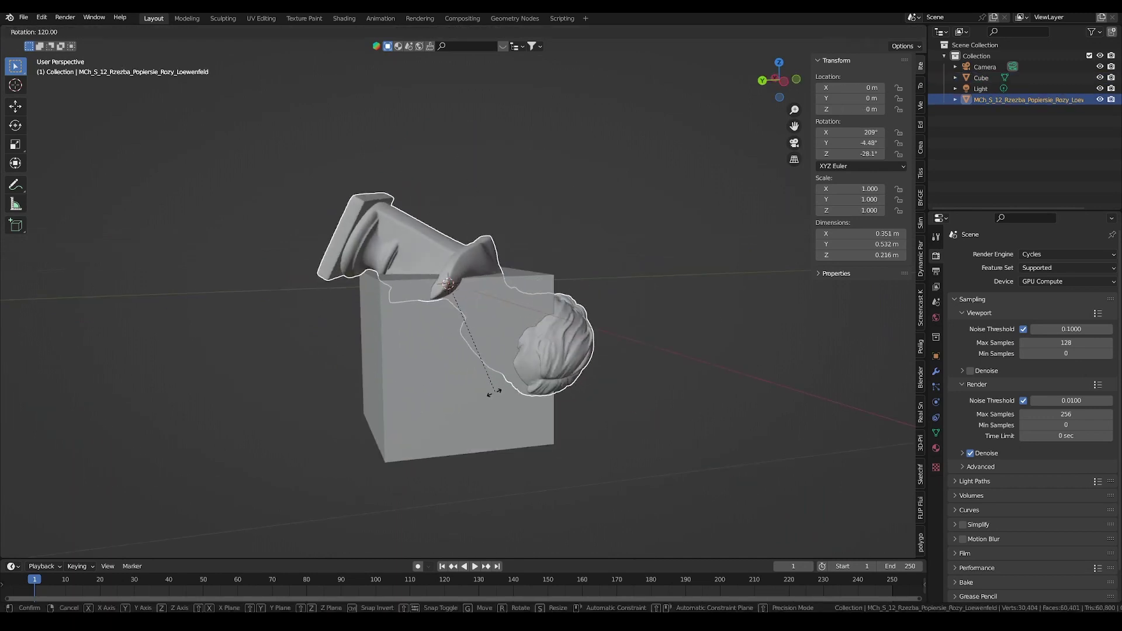
{"action": "left_click", "coordinate": [398, 397]}
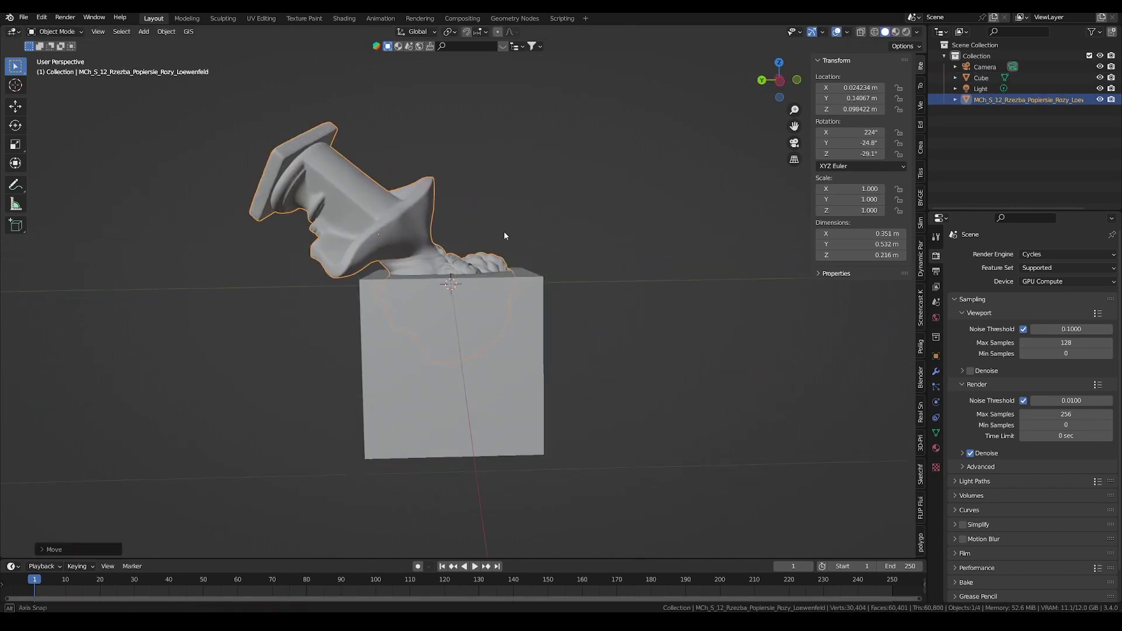
Step: Scale the bust to 0.95 and adjust its rotation so the head sinks into the cube's top face
{"action": "middle_click_drag", "start_coordinate": [504, 231], "coordinate": [486, 236]}
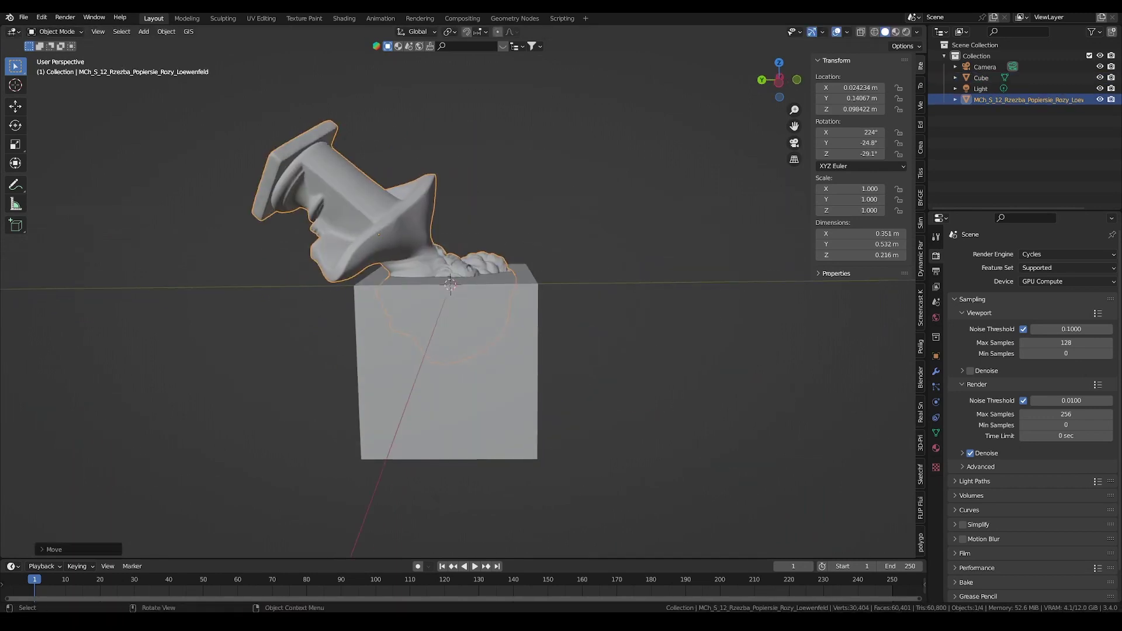
{"action": "key", "text": "s"}
{"action": "left_click", "coordinate": [529, 236]}
{"action": "key", "text": "r"}
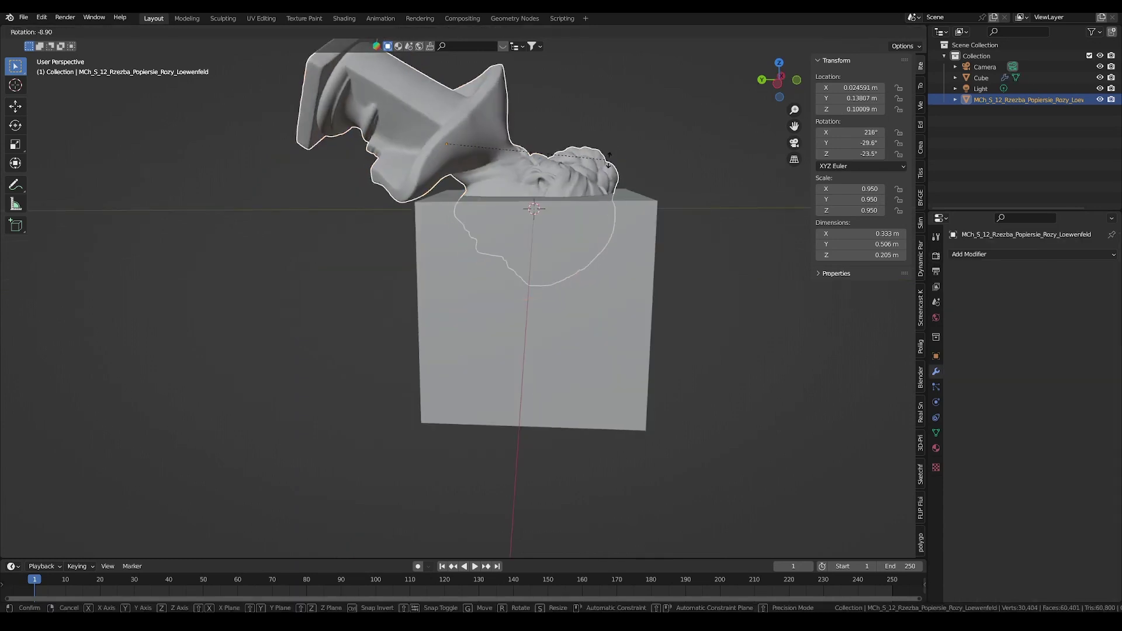
{"action": "left_click", "coordinate": [595, 127]}
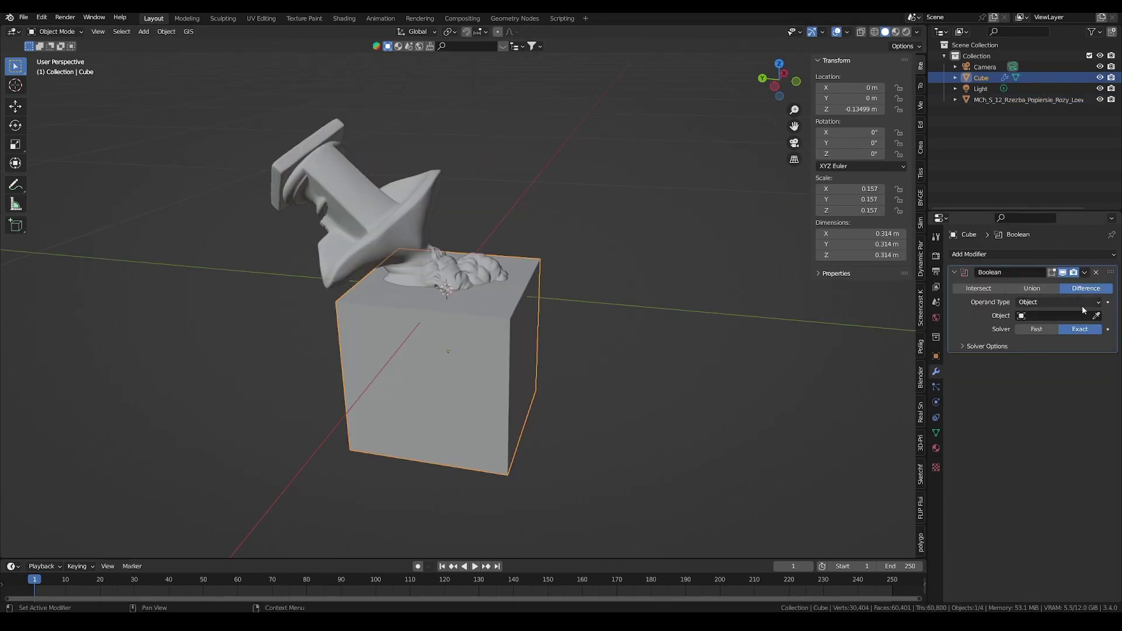
Step: Set the bust as the object of the cube's Boolean Difference modifier and apply the modifier
{"action": "left_click", "coordinate": [1097, 317]}
{"action": "left_click", "coordinate": [387, 204]}
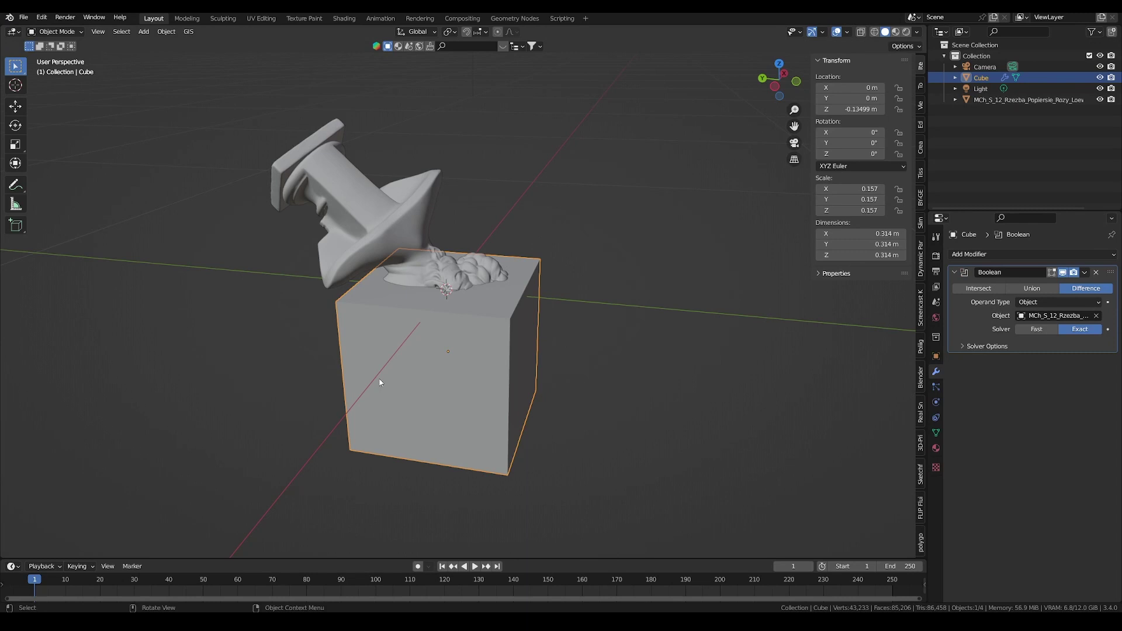
{"action": "mouse_move", "coordinate": [355, 622]}
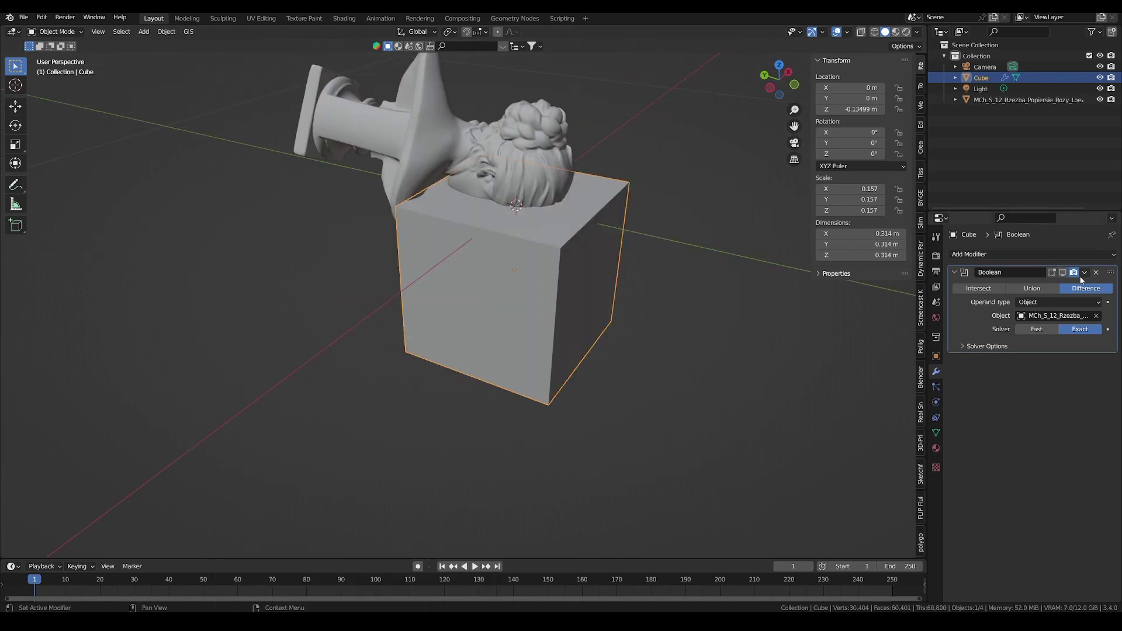
{"action": "left_click", "coordinate": [1084, 273]}
{"action": "left_click", "coordinate": [1069, 287]}
Step: Hide the bust to expose the face cavity in the cube's top
{"action": "left_click", "coordinate": [553, 150]}
{"action": "key", "text": "h"}
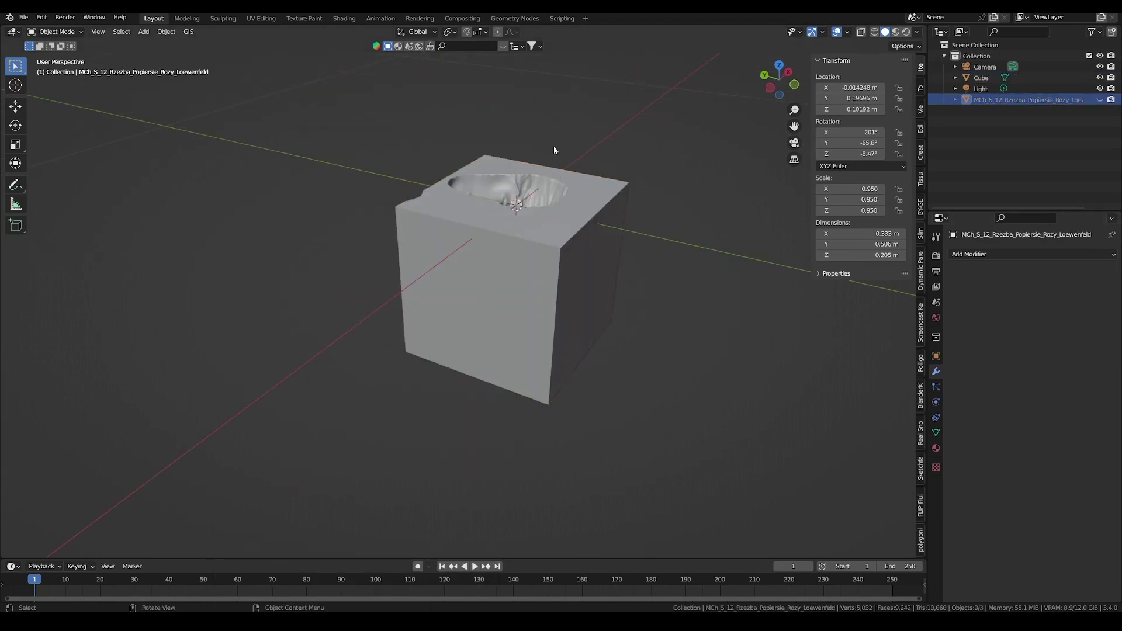
{"action": "middle_click_drag", "start_coordinate": [553, 151], "coordinate": [545, 215]}
{"action": "scroll", "coordinate": [529, 156], "scroll_direction": "up", "scroll_amount": 3}
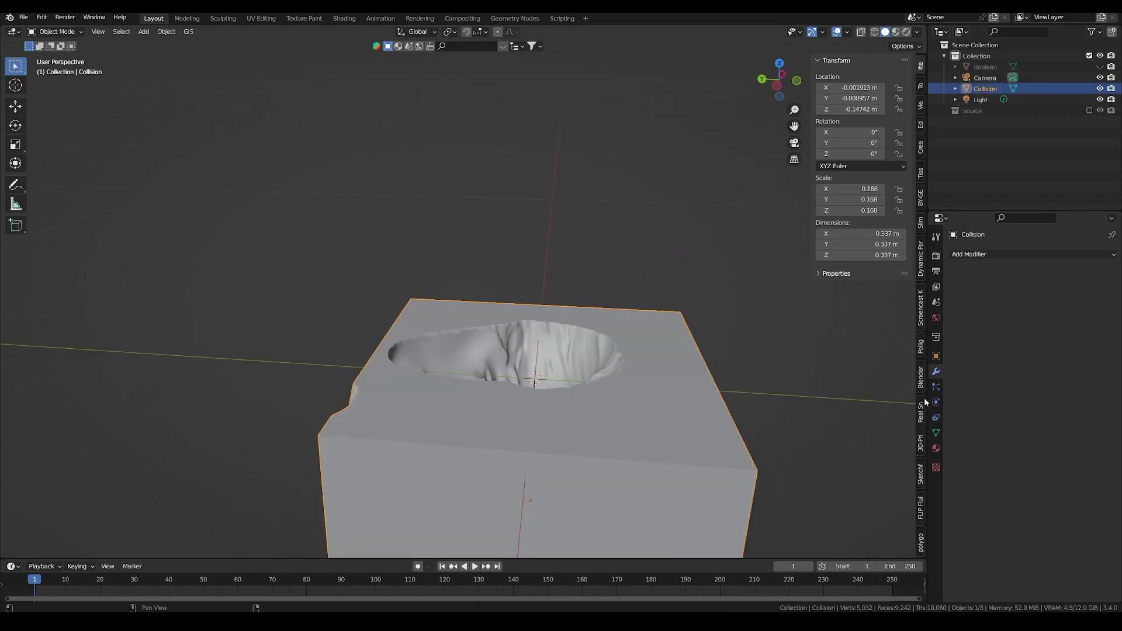
Step: Add Fluid physics to the carved cube as a Collision Effector with 5 sampling substeps
{"action": "left_click", "coordinate": [936, 402]}
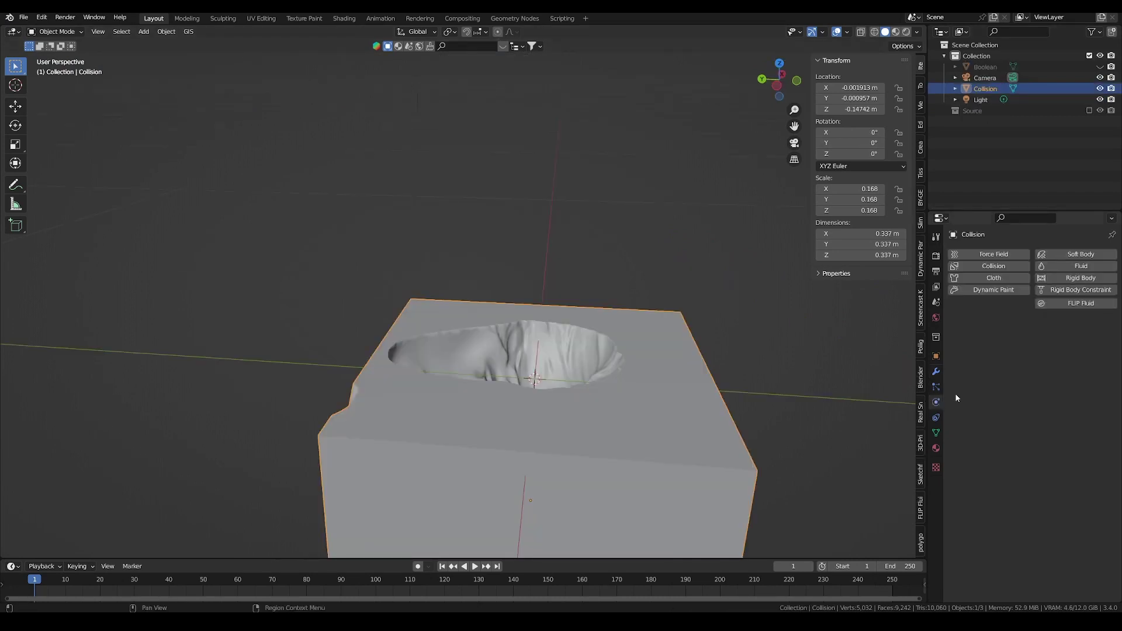
{"action": "left_click", "coordinate": [1076, 267]}
{"action": "left_click", "coordinate": [1049, 338]}
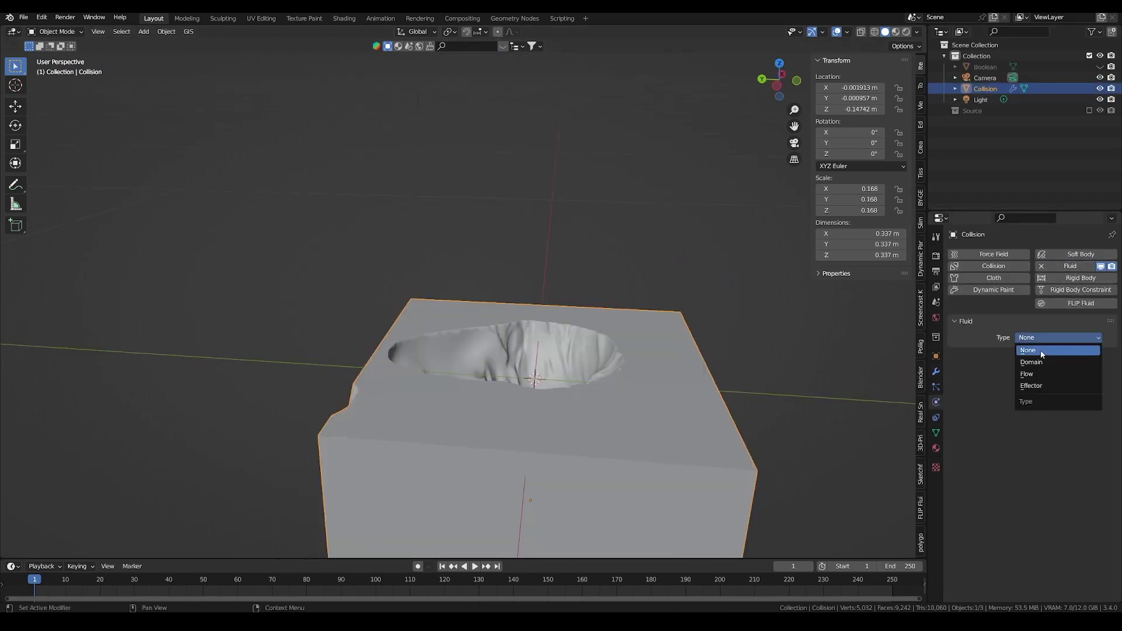
{"action": "left_click", "coordinate": [1046, 386]}
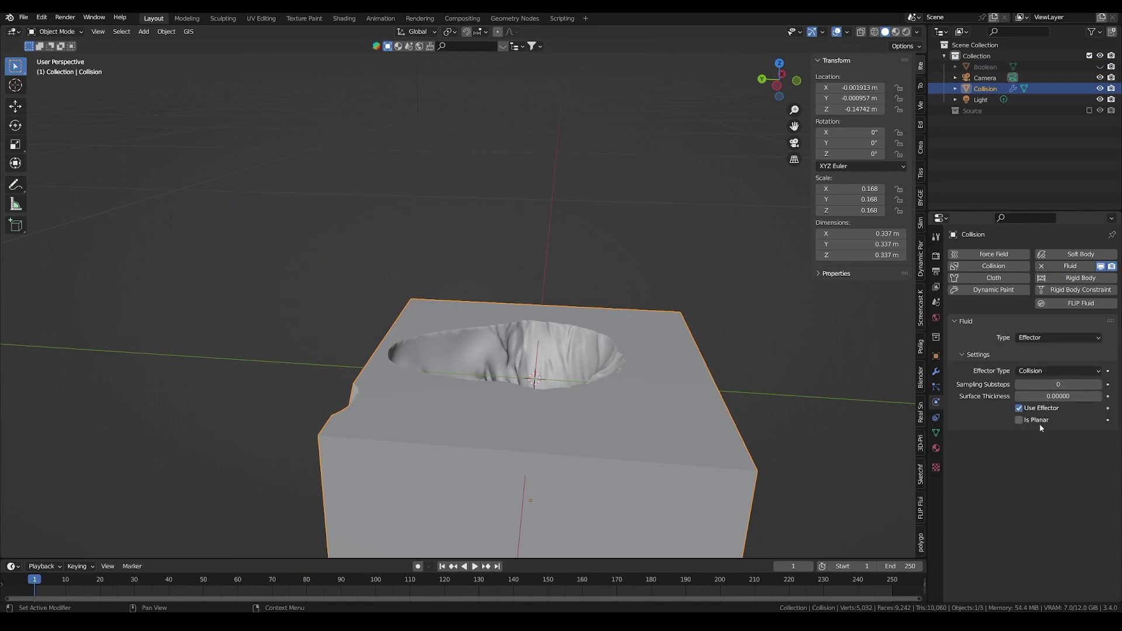
{"action": "middle_click_drag", "start_coordinate": [777, 350], "coordinate": [814, 366]}
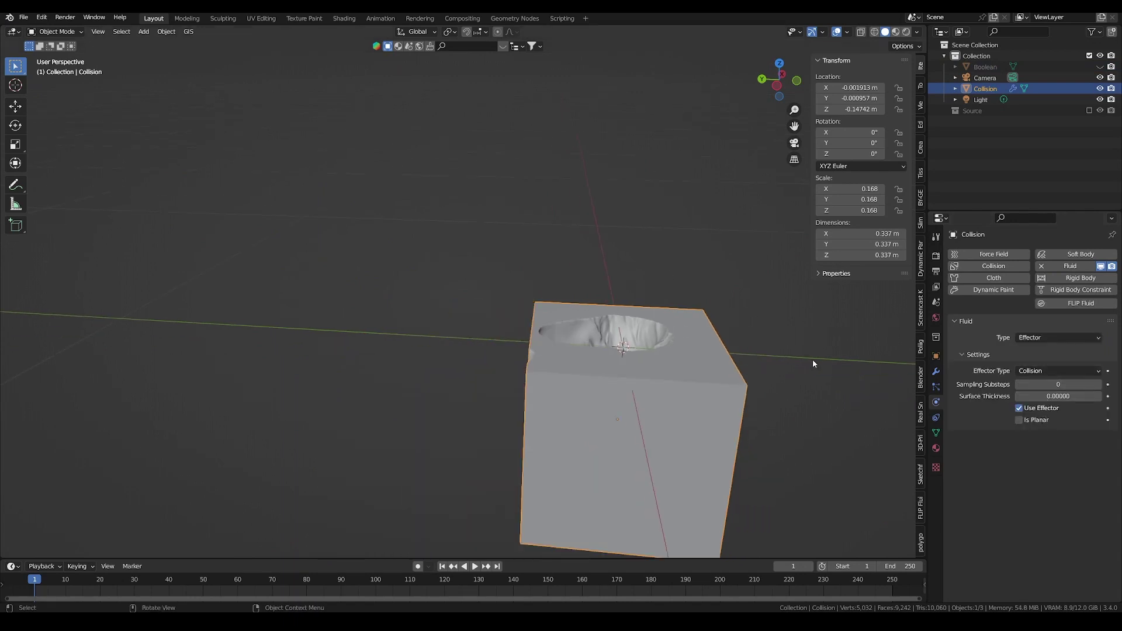
{"action": "left_click", "coordinate": [1064, 384]}
{"action": "key", "text": "Return"}
Step: Add a plane, scale it to about 0.30 m wide, and raise it along Z to about 0.24 m
{"action": "scroll", "coordinate": [639, 274], "scroll_direction": "down", "scroll_amount": 3}
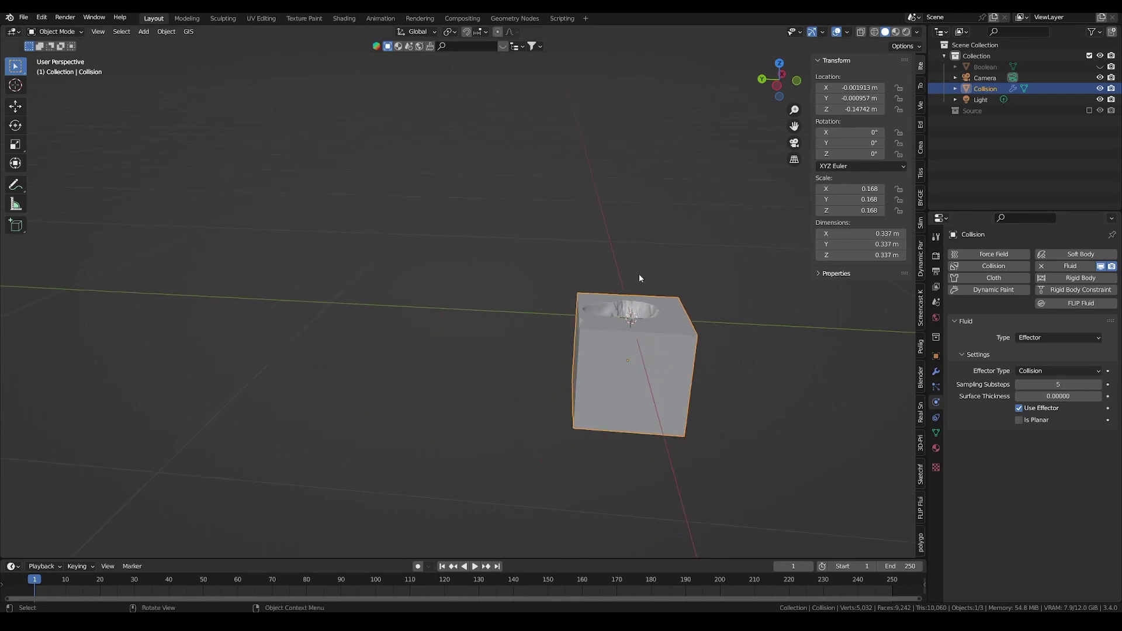
{"action": "middle_click_drag", "start_coordinate": [640, 274], "coordinate": [528, 303]}
{"action": "key", "text": "shift+a"}
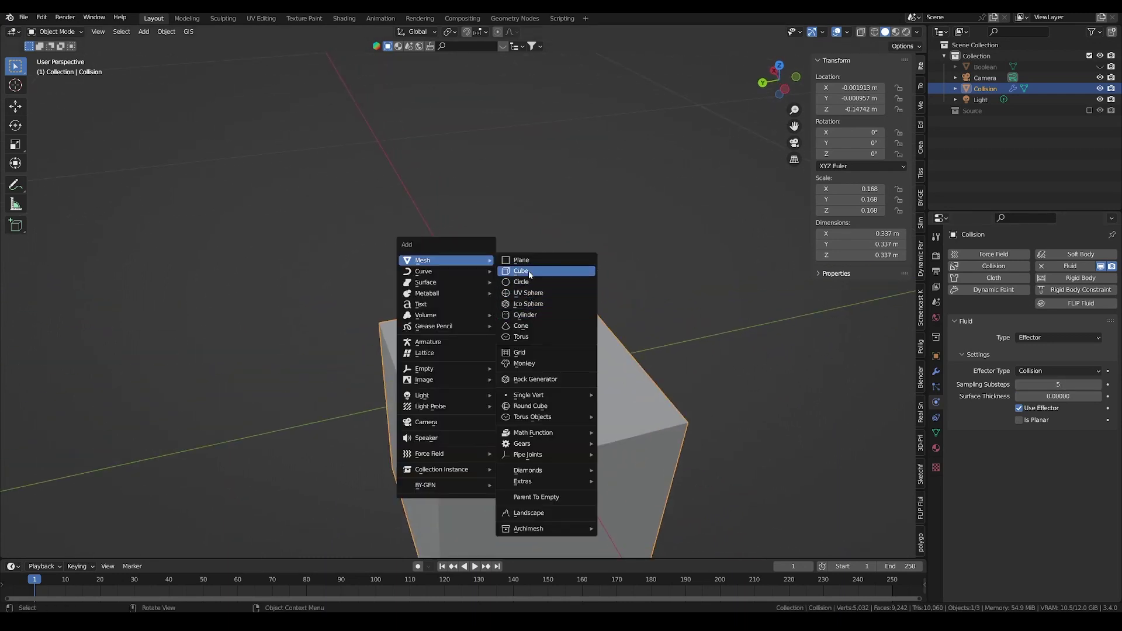
{"action": "left_click", "coordinate": [529, 258]}
{"action": "key", "text": "s"}
{"action": "left_click", "coordinate": [550, 366]}
{"action": "key", "text": "g"}
{"action": "key", "text": "z"}
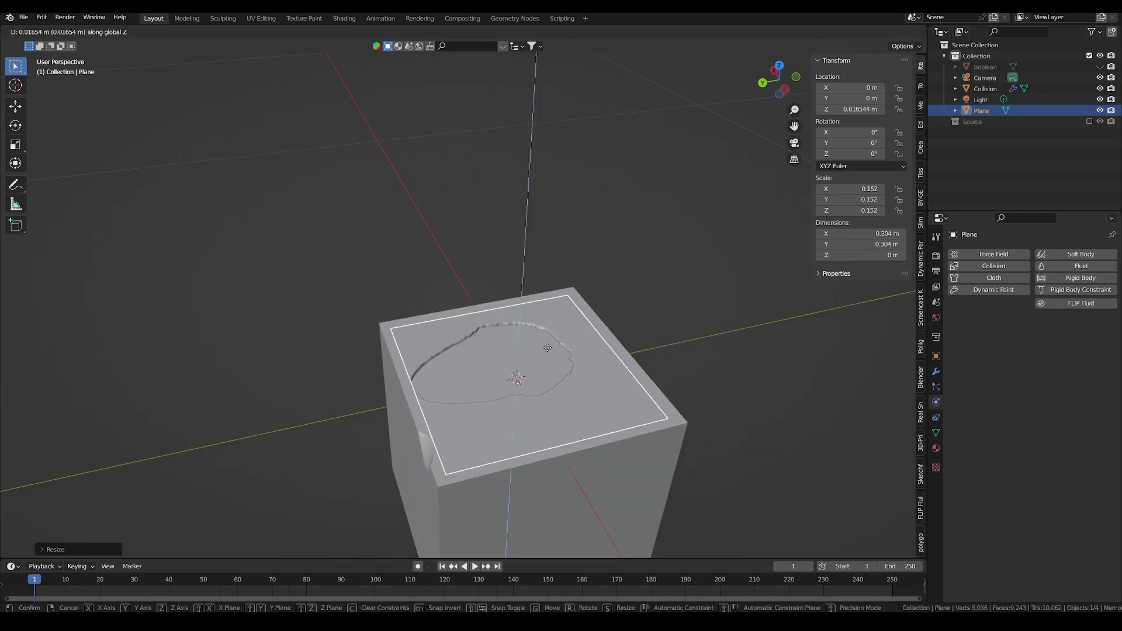
{"action": "left_click", "coordinate": [524, 225]}
Step: Rotate the plane 90° about the X axis
{"action": "key", "text": "r"}
{"action": "key", "text": "x"}
{"action": "key", "text": "9"}
{"action": "key", "text": "0"}
{"action": "key", "text": "Return"}
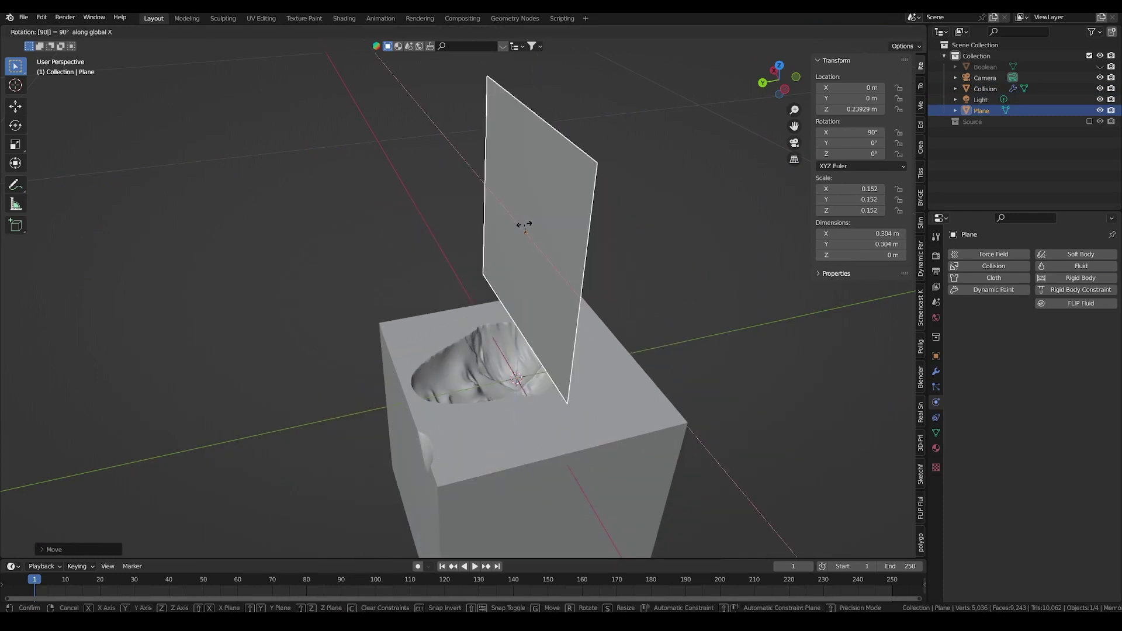
Step: Extrude the small plane above the cavity along its normal to a thickness of about 0.004 m
{"action": "key", "text": "Tab"}
{"action": "middle_click_drag", "start_coordinate": [524, 228], "coordinate": [593, 159]}
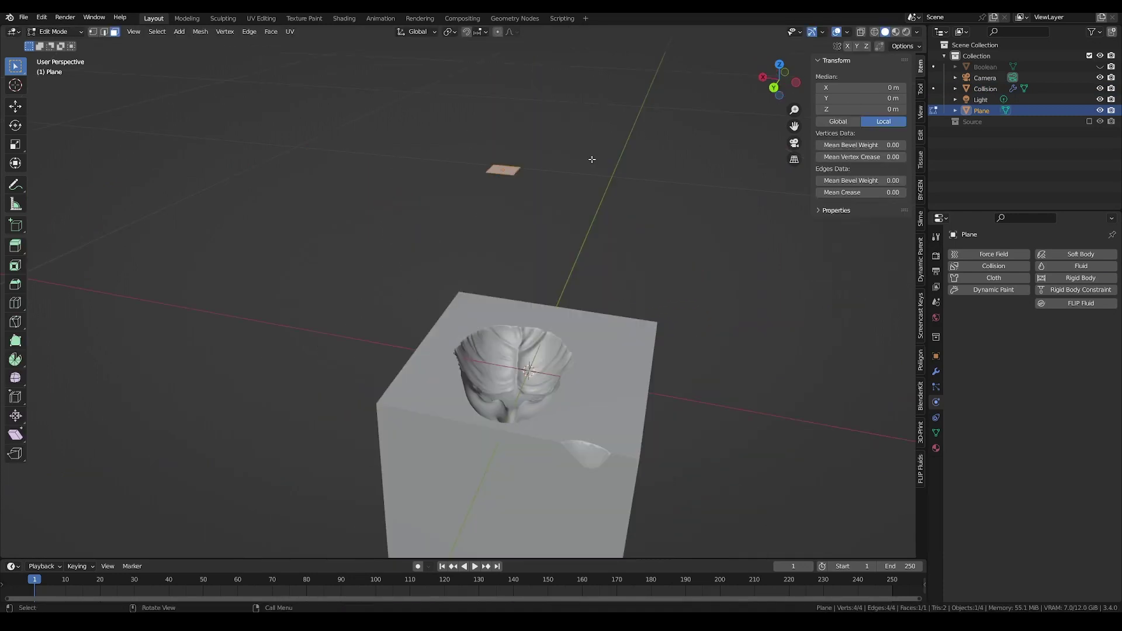
{"action": "key", "text": "e"}
{"action": "key", "text": "z"}
{"action": "key", "text": "z"}
{"action": "left_click", "coordinate": [593, 155]}
{"action": "key", "text": "Tab"}
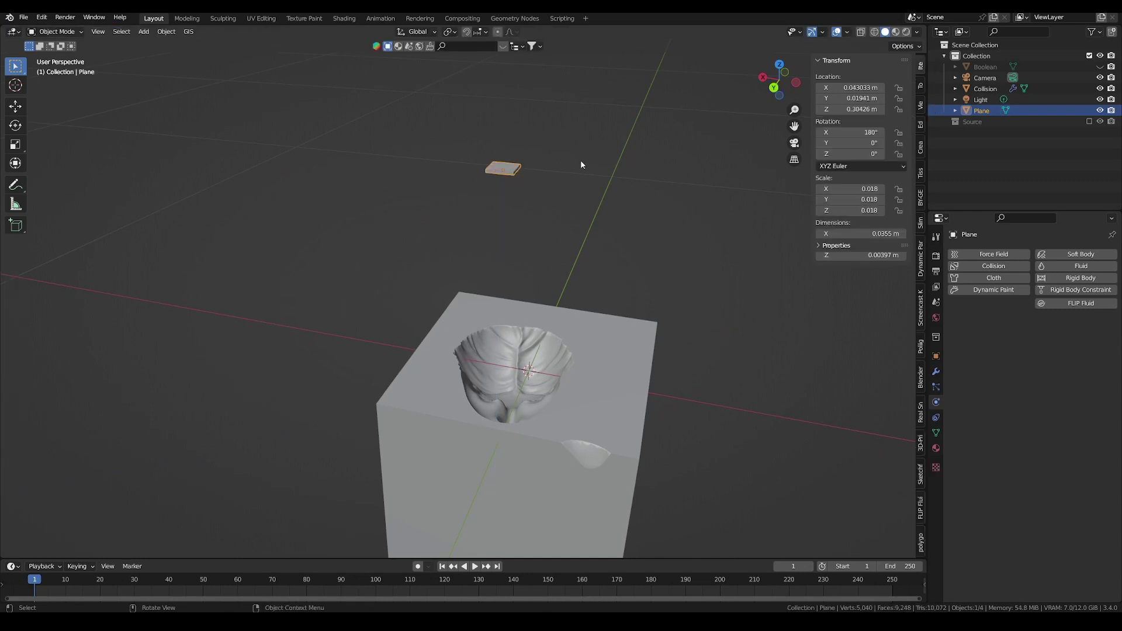
Step: Apply the Quick Liquid effect to the small plane
{"action": "left_click", "coordinate": [166, 31]}
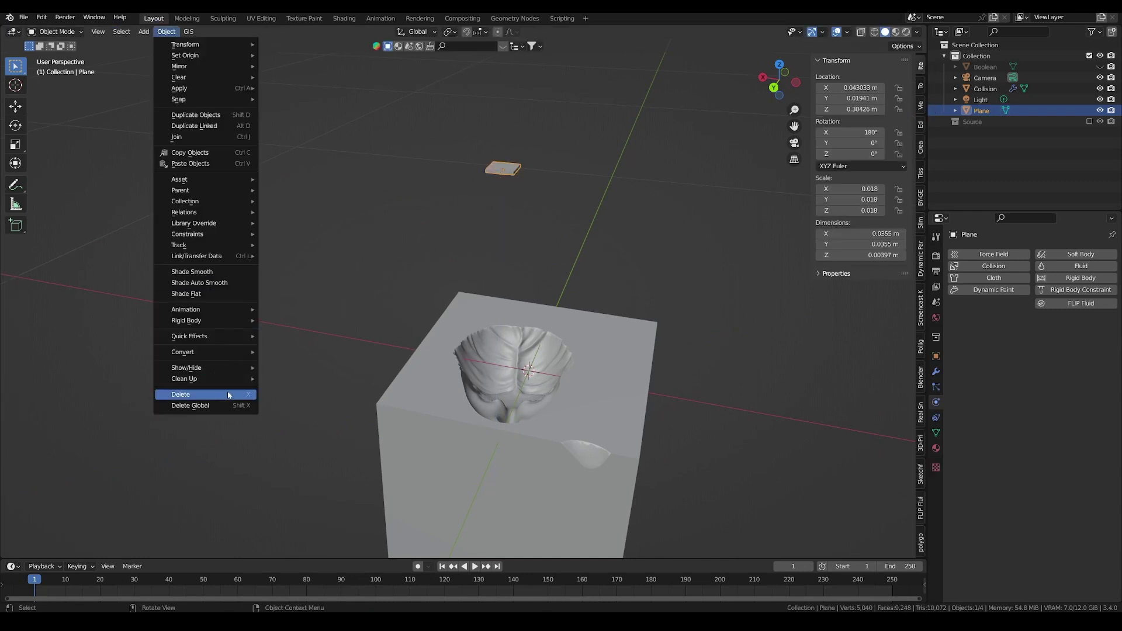
{"action": "mouse_move", "coordinate": [215, 342]}
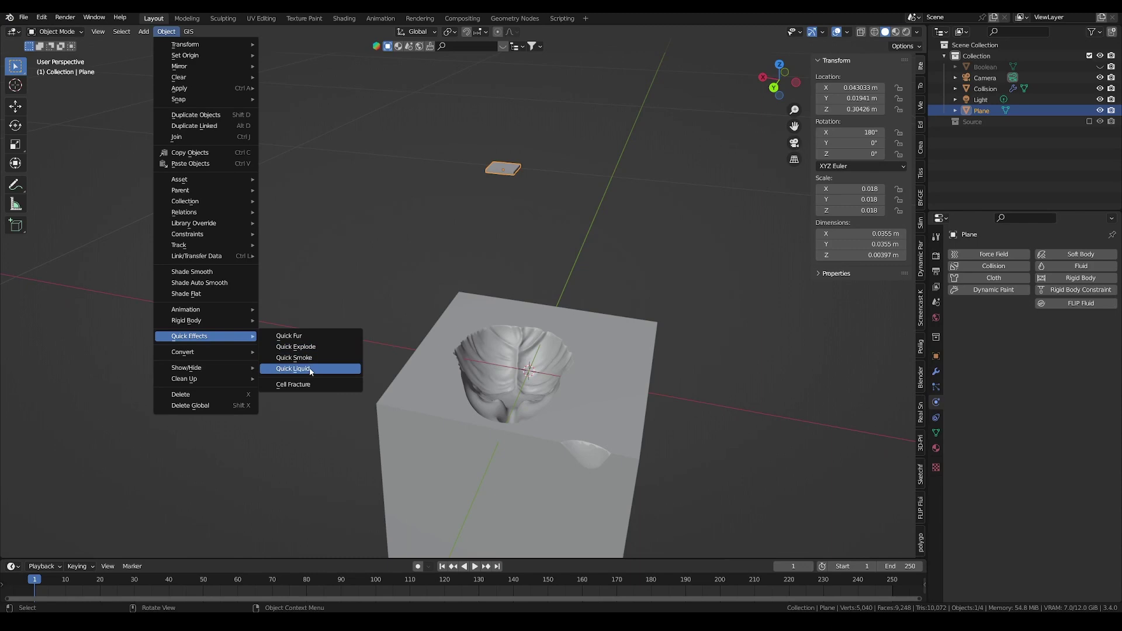
{"action": "key", "text": "Return"}
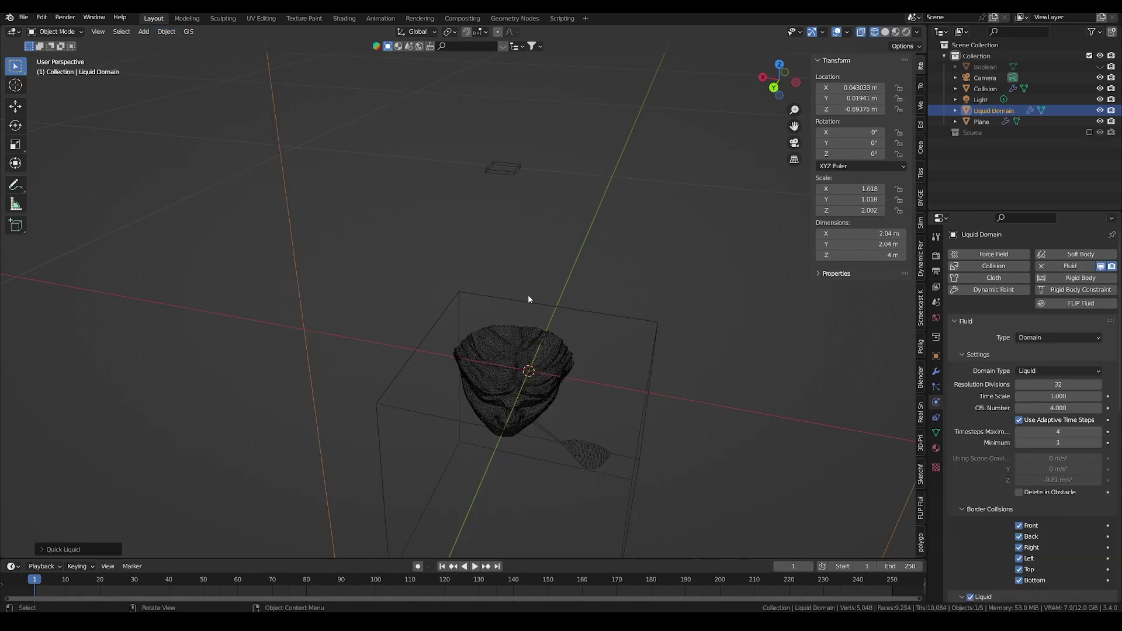
Step: Narrow the liquid domain's mesh horizontally to about the cube's width, then move it up along Z
{"action": "scroll", "coordinate": [528, 295], "scroll_direction": "down", "scroll_amount": 5}
{"action": "key", "text": "Tab"}
{"action": "key", "text": "ctrl+KP_3"}
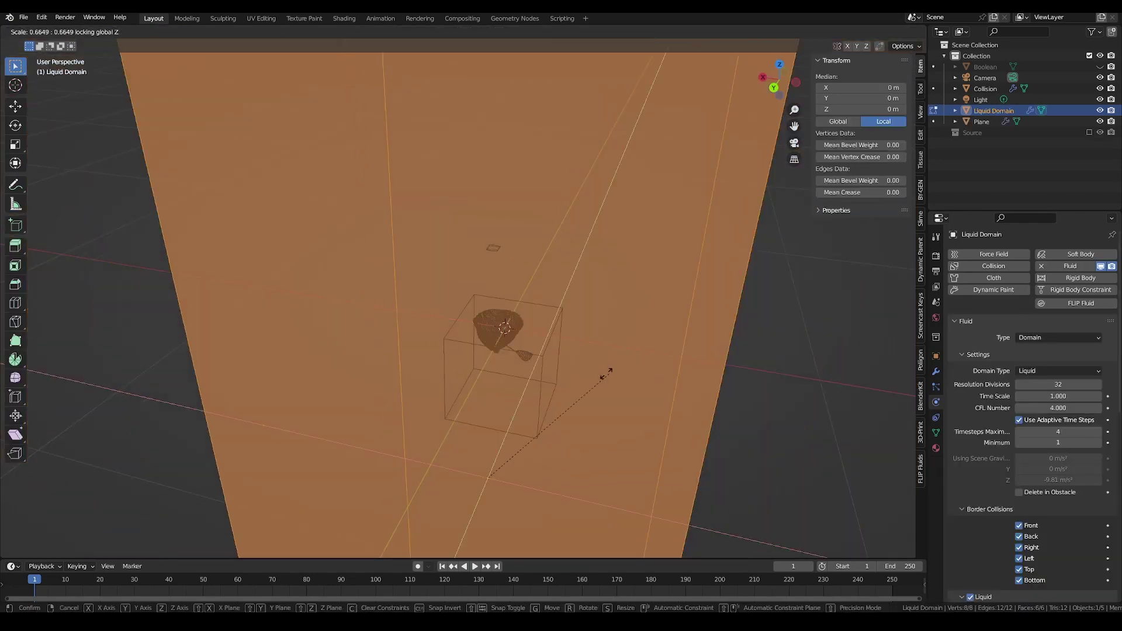
{"action": "key", "text": "s"}
{"action": "key", "text": "z"}
{"action": "left_click", "coordinate": [570, 523]}
{"action": "key", "text": "g"}
{"action": "key", "text": "z"}
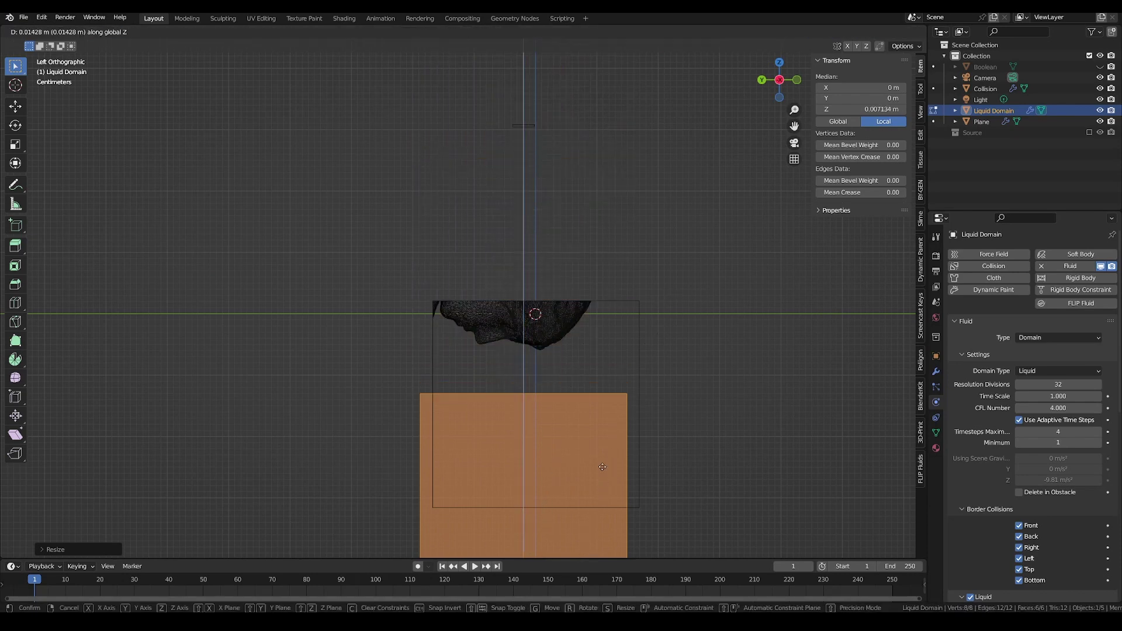
{"action": "left_click", "coordinate": [623, 124]}
Step: Scale the liquid domain's height down along Z and reposition it vertically around the emitter and the cavity
{"action": "key", "text": "s"}
{"action": "key", "text": "z"}
{"action": "left_click", "coordinate": [596, 283]}
{"action": "key", "text": "g"}
{"action": "key", "text": "z"}
{"action": "left_click", "coordinate": [587, 175]}
Step: From above, scale the liquid domain to about 0.29 m wide and move it over the face cavity
{"action": "scroll", "coordinate": [589, 193], "scroll_direction": "down", "scroll_amount": 2}
{"action": "middle_click_drag", "start_coordinate": [591, 198], "coordinate": [673, 257]}
{"action": "left_click", "coordinate": [779, 67]}
{"action": "scroll", "coordinate": [555, 246], "scroll_direction": "up", "scroll_amount": 3}
{"action": "key", "text": "s"}
{"action": "left_click", "coordinate": [588, 295]}
{"action": "key", "text": "g"}
{"action": "left_click", "coordinate": [573, 288]}
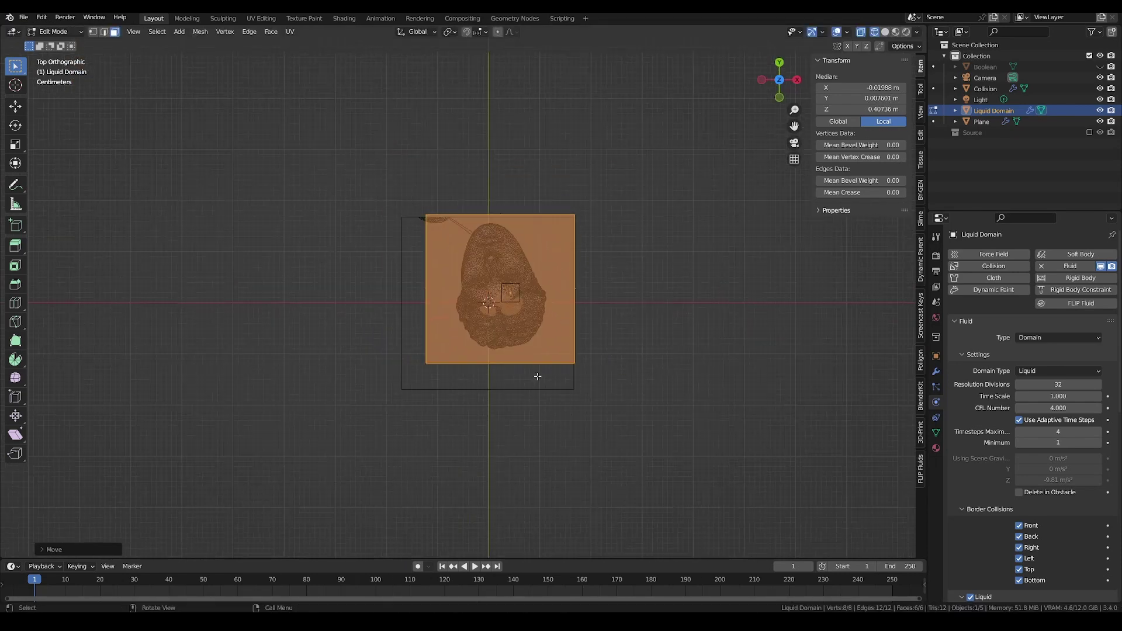
Step: Adjust the liquid domain's vertical position around the cavity, and lower the emitter plane to about 0.21 m on Z
{"action": "middle_click_drag", "start_coordinate": [536, 376], "coordinate": [530, 261]}
{"action": "key", "text": "g"}
{"action": "key", "text": "z"}
{"action": "left_click", "coordinate": [532, 279]}
{"action": "key", "text": "Tab"}
{"action": "left_click", "coordinate": [540, 276]}
{"action": "left_click", "coordinate": [556, 275]}
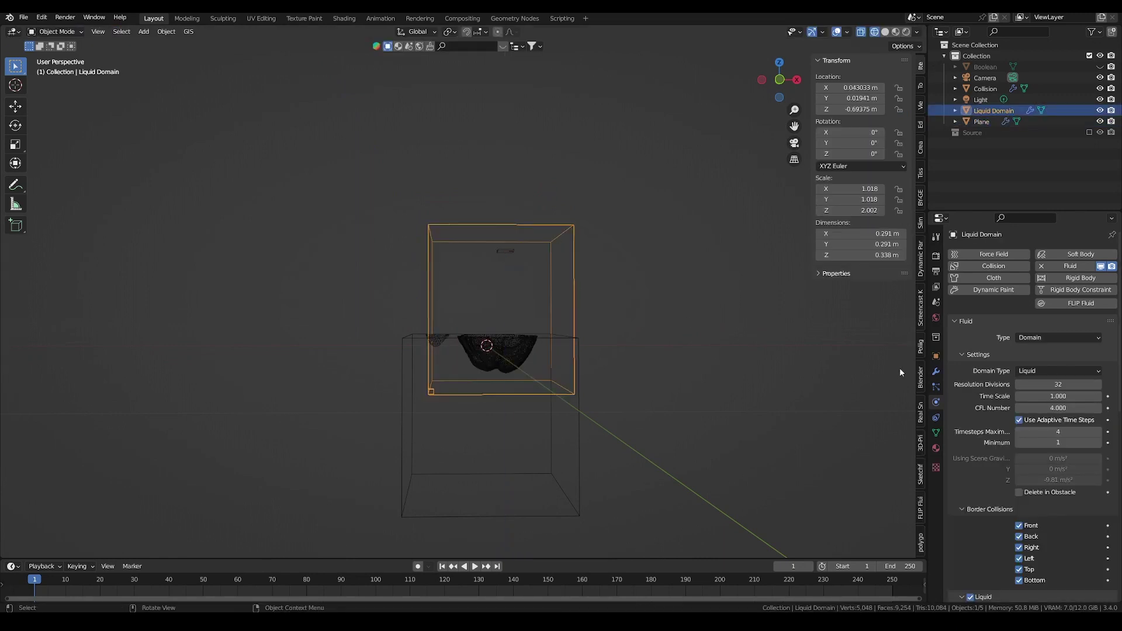
Step: Set the liquid domain's Resolution Divisions to 128
{"action": "left_click", "coordinate": [1032, 384]}
{"action": "type", "text": "128"}
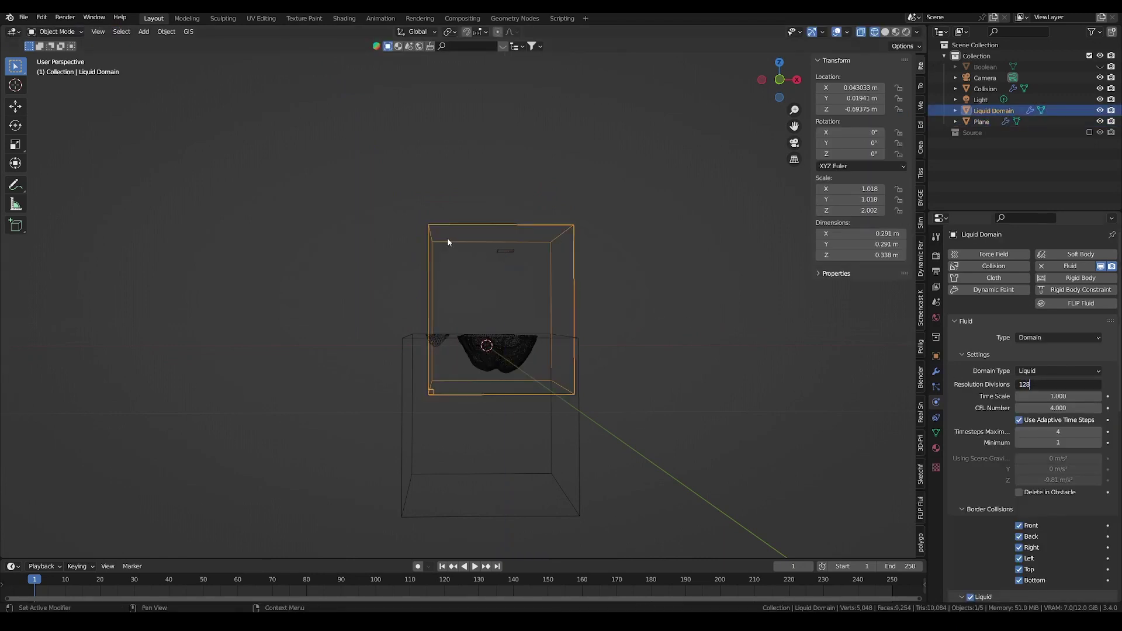
{"action": "key", "text": "Return"}
Step: Change the emitter plane's Flow Behavior to Inflow
{"action": "left_click", "coordinate": [500, 250]}
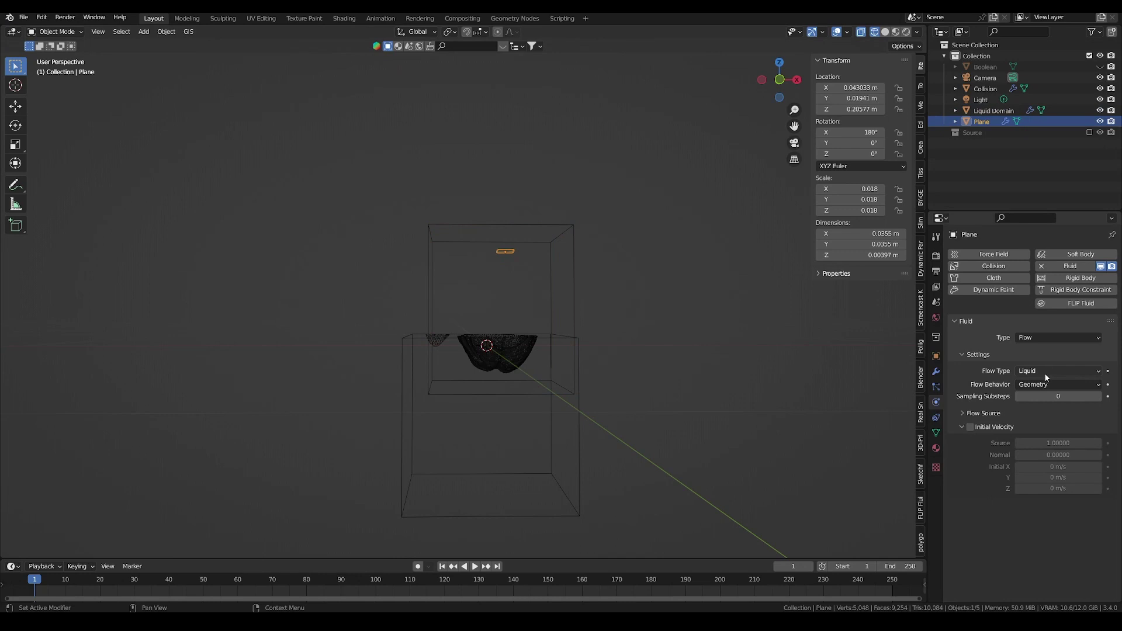
{"action": "left_click", "coordinate": [1043, 384]}
{"action": "left_click", "coordinate": [1042, 400]}
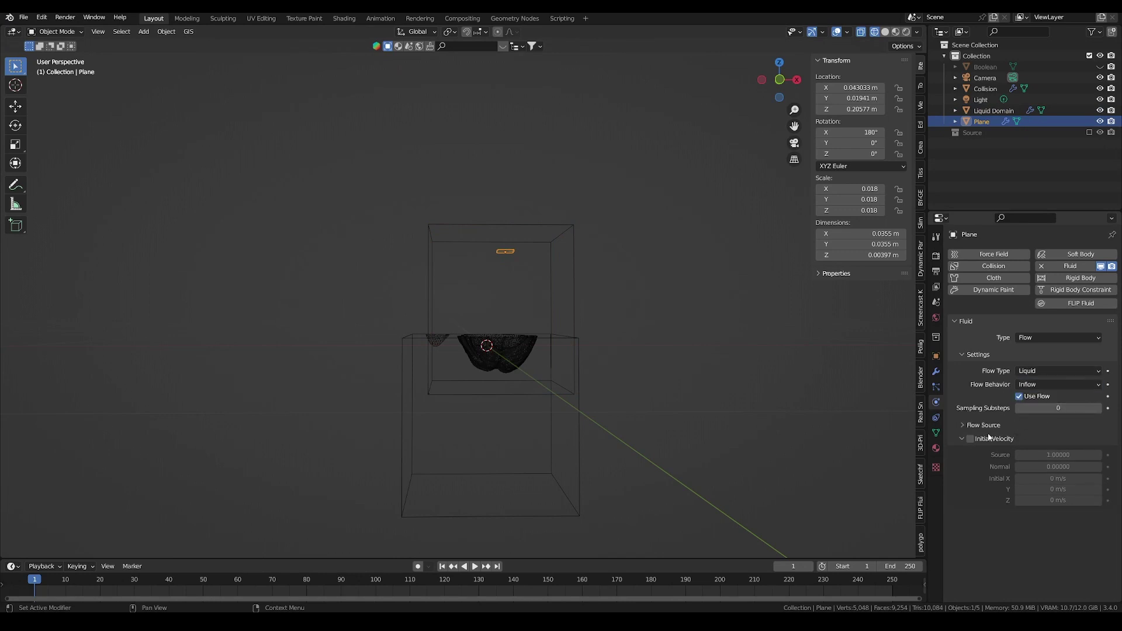
Step: Keyframe the emitter's enabled Use Flow option at frame 20 and advance to frame 21
{"action": "left_click", "coordinate": [100, 582]}
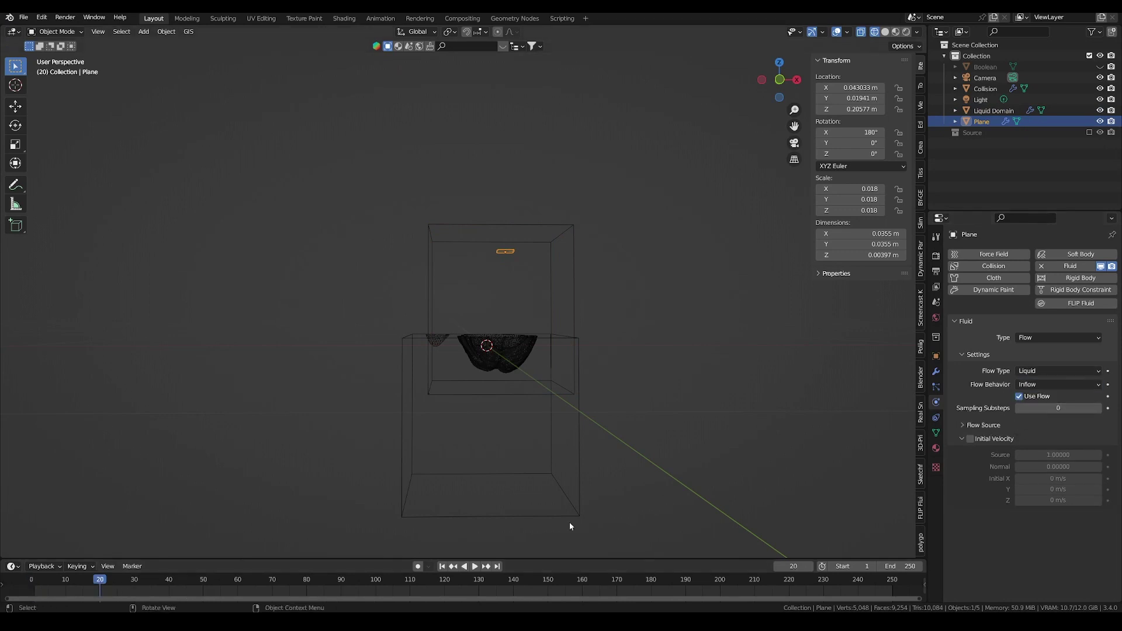
{"action": "key", "text": "i"}
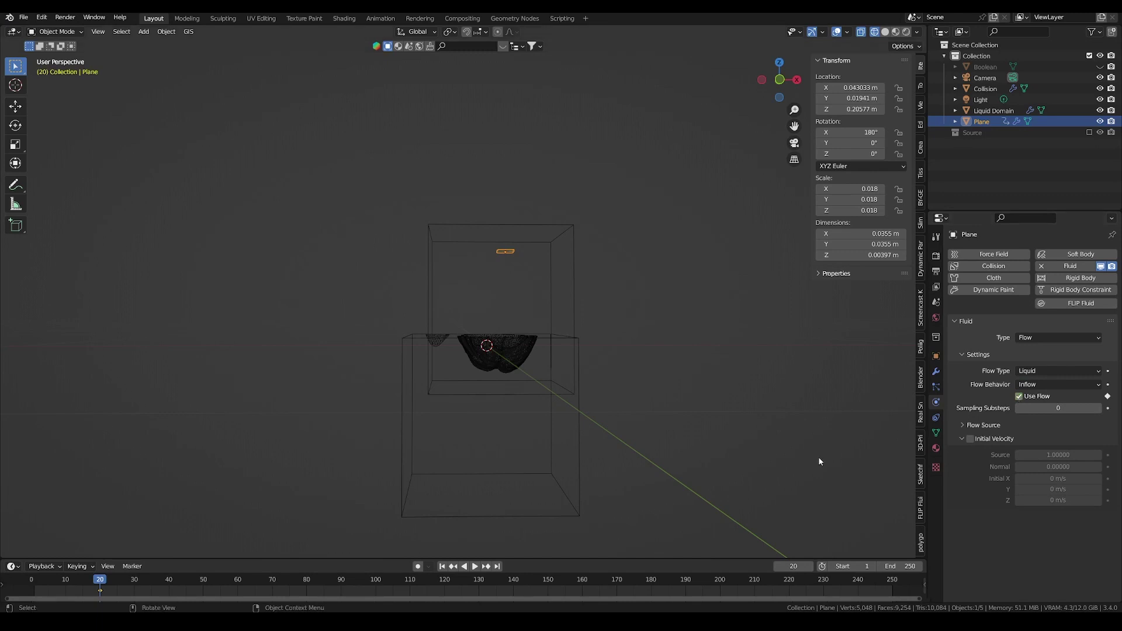
{"action": "key", "text": "Right"}
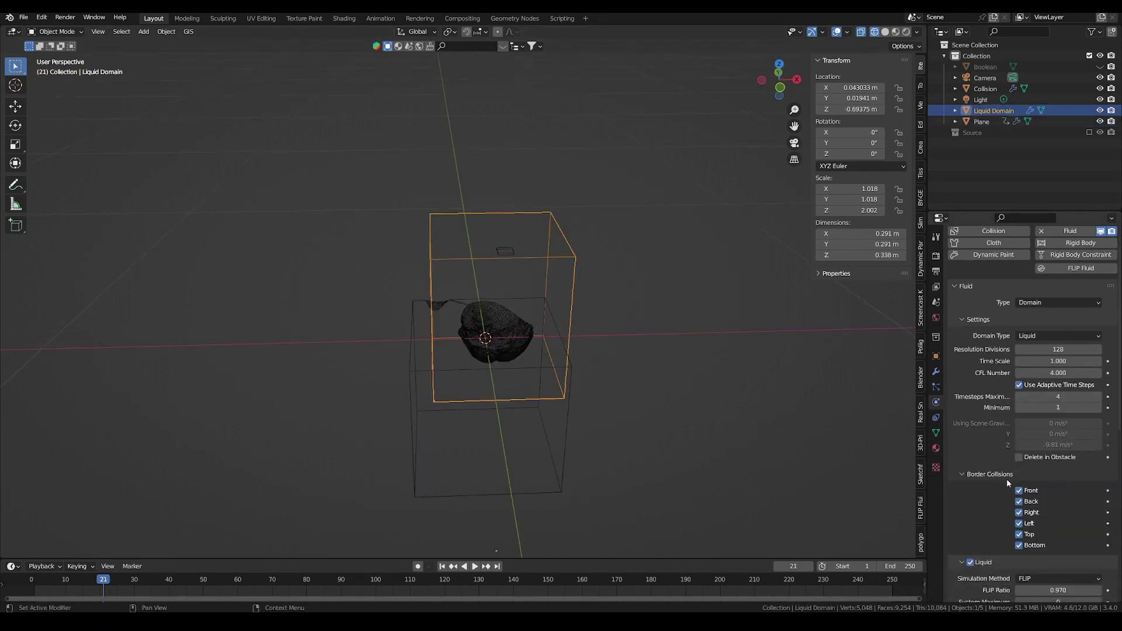
Step: Set the liquid domain's cache Type to All
{"action": "scroll", "coordinate": [1007, 479], "scroll_direction": "down", "scroll_amount": 8}
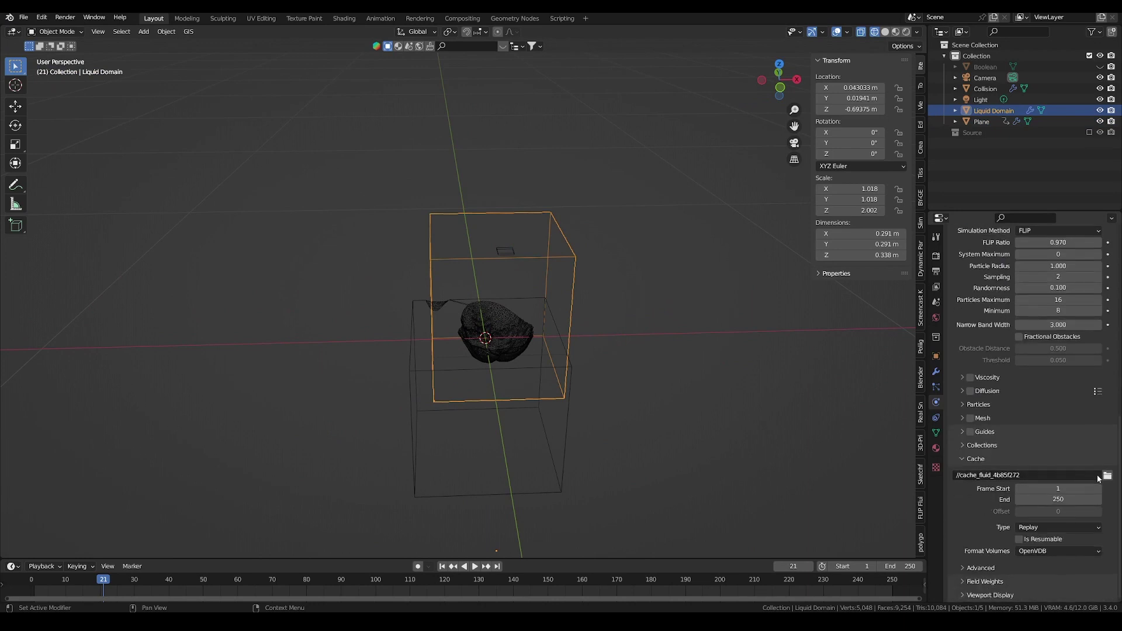
{"action": "left_click", "coordinate": [1047, 528]}
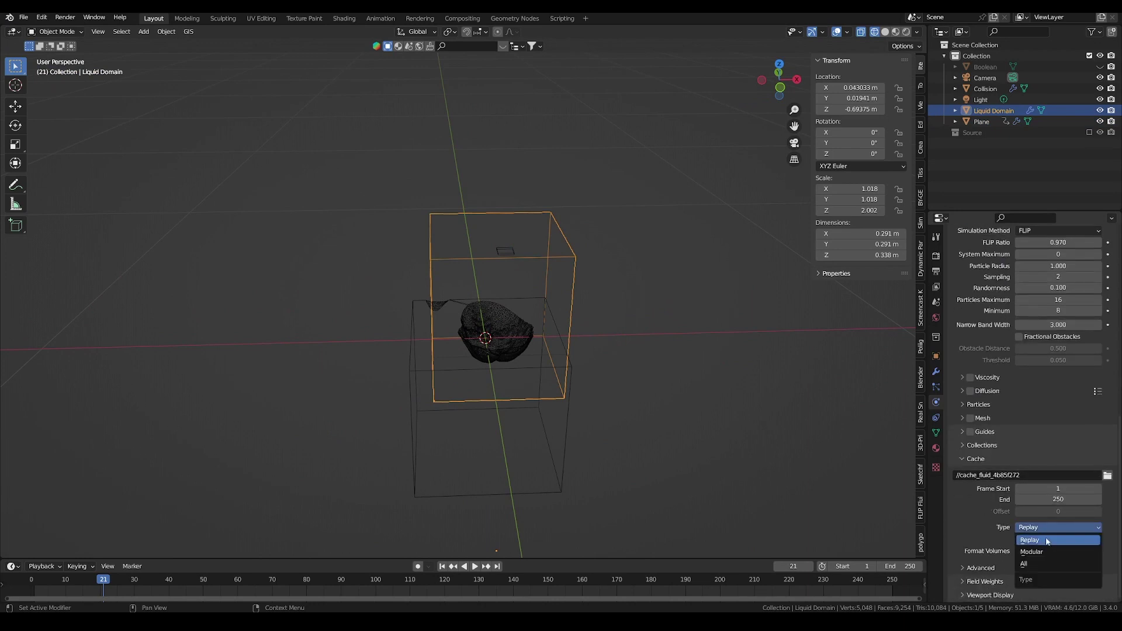
{"action": "left_click", "coordinate": [1033, 567]}
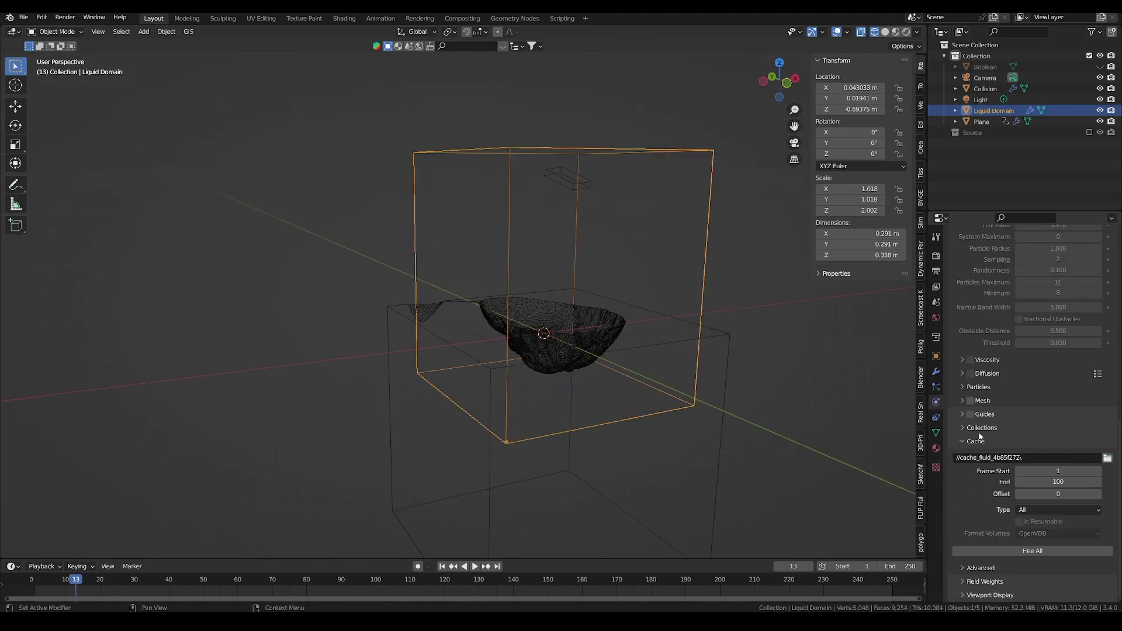
Step: Enable Mesh generation for the liquid domain and expand its mesh settings
{"action": "left_click", "coordinate": [971, 401]}
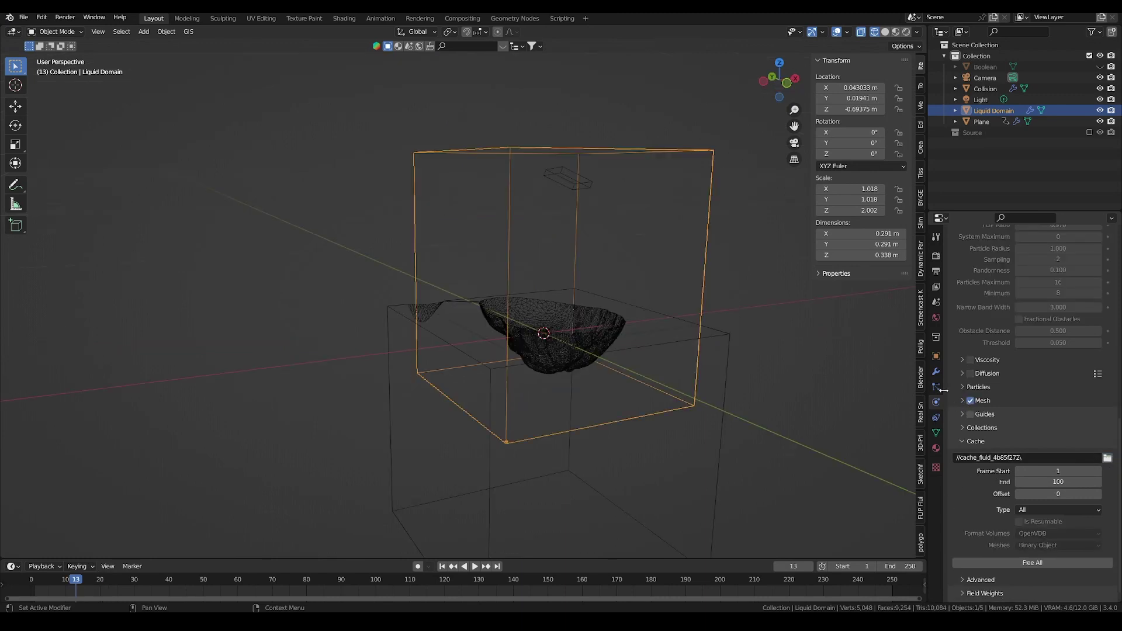
{"action": "scroll", "coordinate": [942, 384], "scroll_direction": "up", "scroll_amount": 10}
{"action": "scroll", "coordinate": [988, 415], "scroll_direction": "down", "scroll_amount": 3}
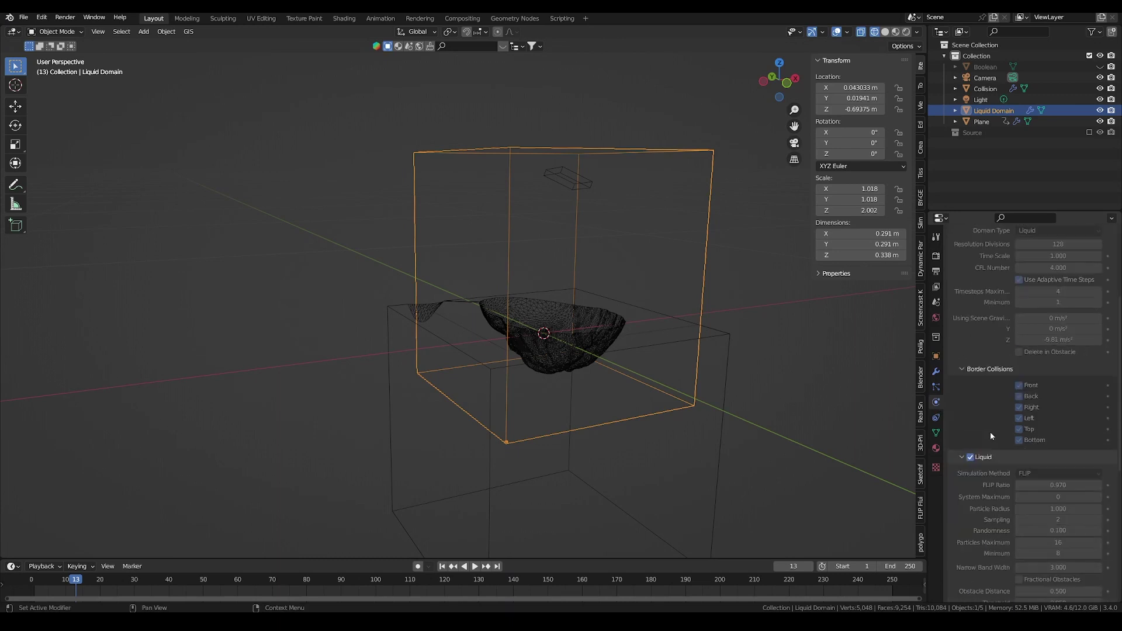
{"action": "scroll", "coordinate": [991, 433], "scroll_direction": "down", "scroll_amount": 10}
{"action": "left_click", "coordinate": [962, 399]}
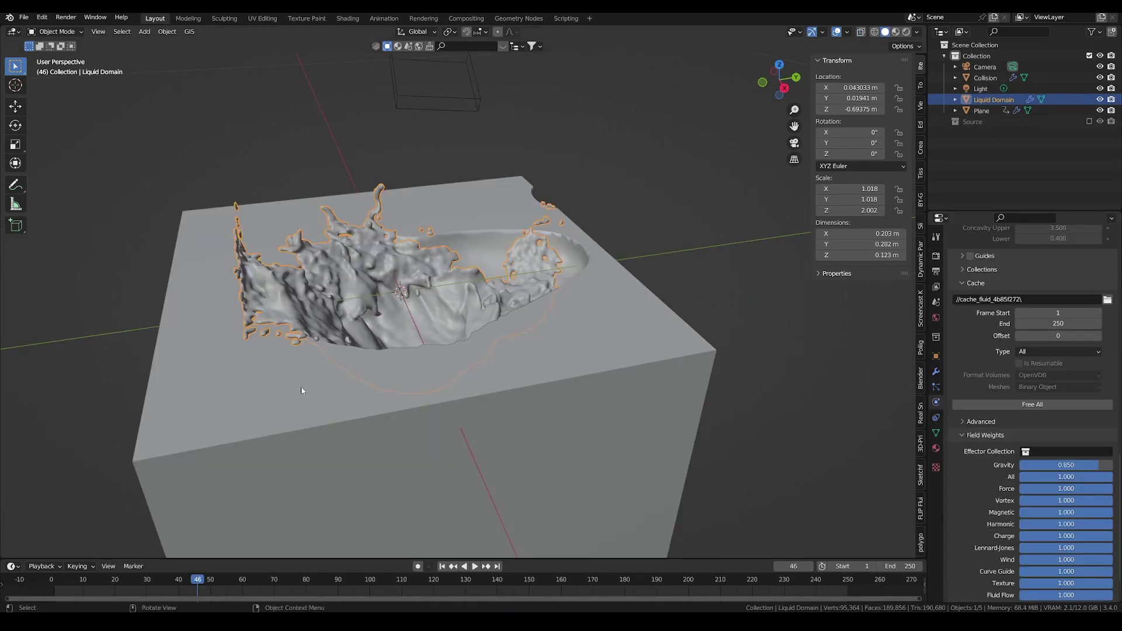
Step: Play back the baked liquid simulation from the start and examine the fluid in the mould from several angles
{"action": "key", "text": "shift+Left"}
{"action": "key", "text": "space"}
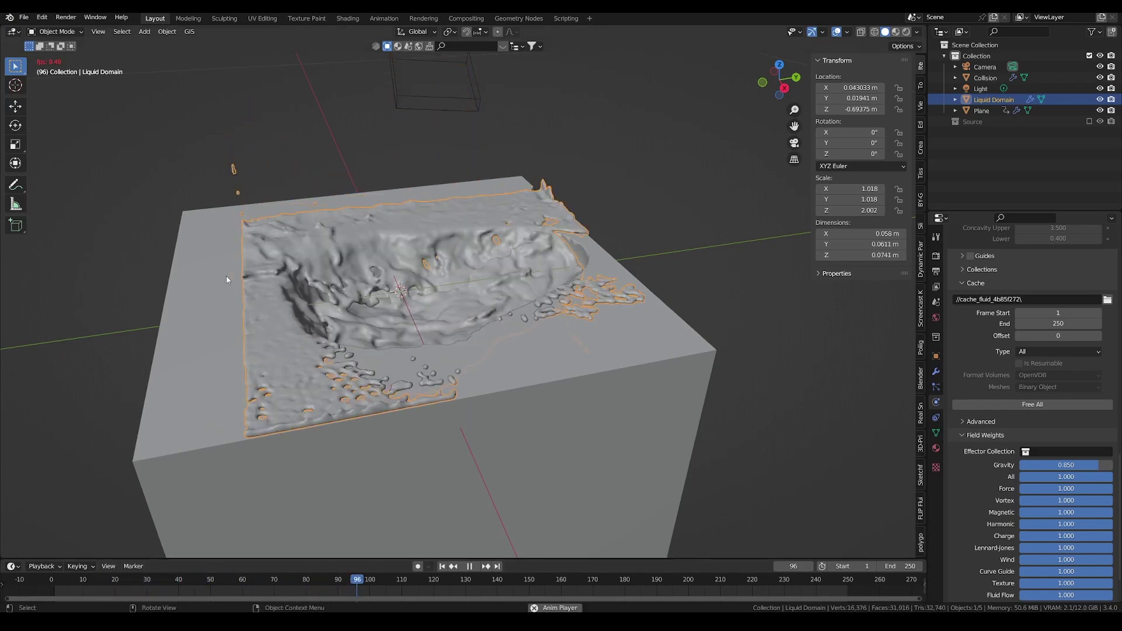
{"action": "scroll", "coordinate": [256, 291], "scroll_direction": "up", "scroll_amount": 4}
{"action": "key", "text": "space"}
{"action": "left_click", "coordinate": [183, 332]}
{"action": "middle_click_drag", "start_coordinate": [182, 332], "coordinate": [487, 356]}
{"action": "key", "text": "shift+Left"}
{"action": "key", "text": "space"}
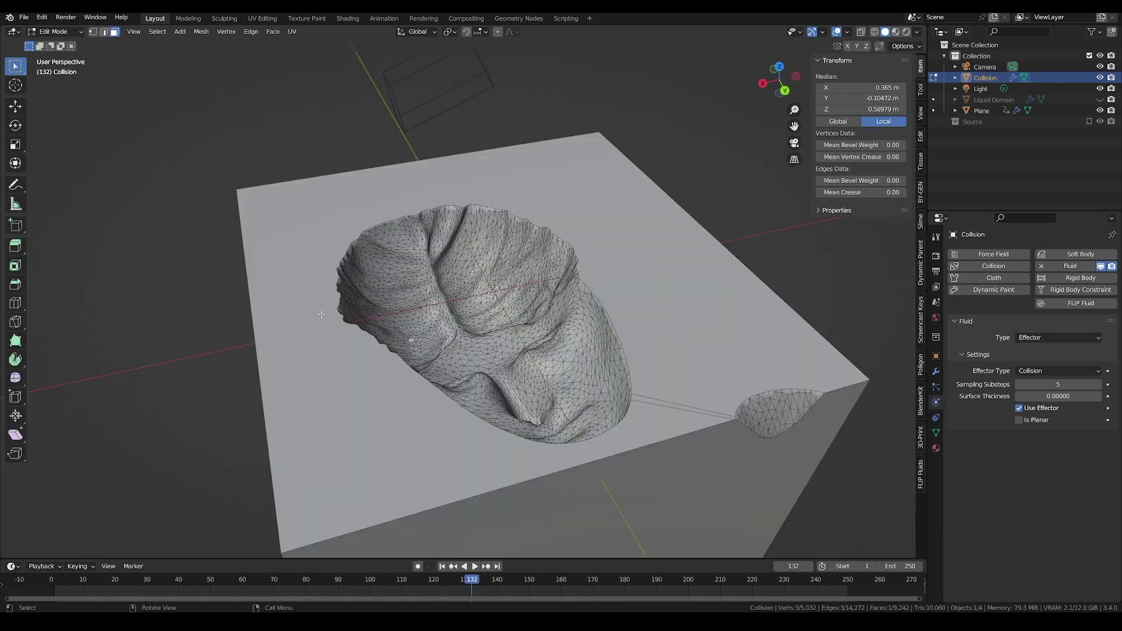
Step: Select the two top faces of the Collision cube, invert the selection, and return to Object Mode
{"action": "left_click", "coordinate": [321, 314]}
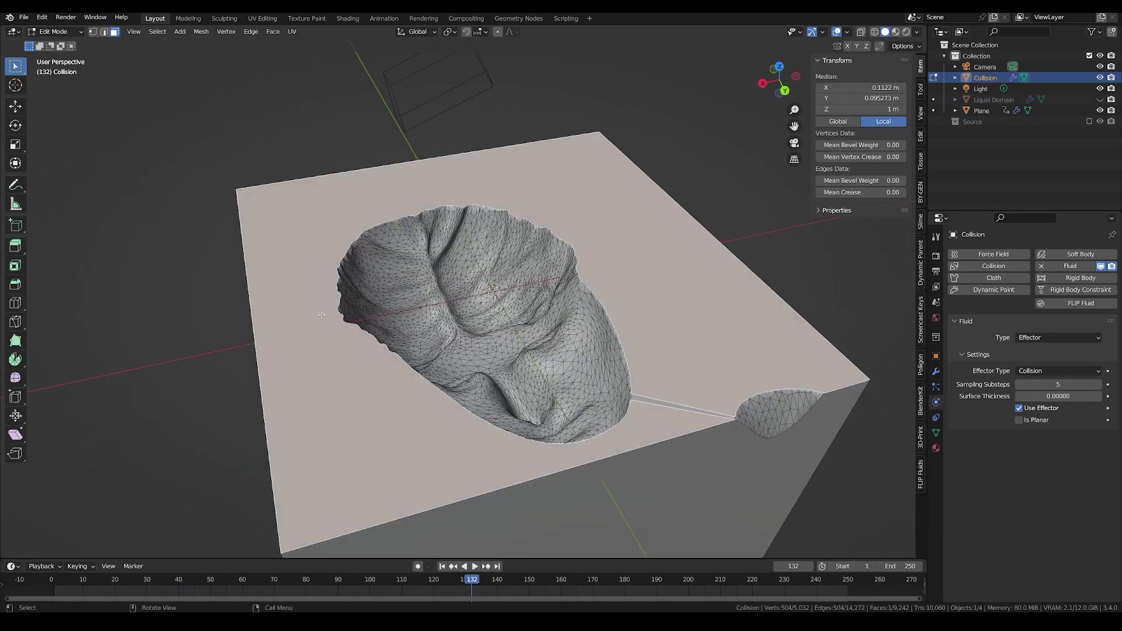
{"action": "left_click", "coordinate": [642, 397], "text": "shift"}
{"action": "key", "text": "ctrl+l"}
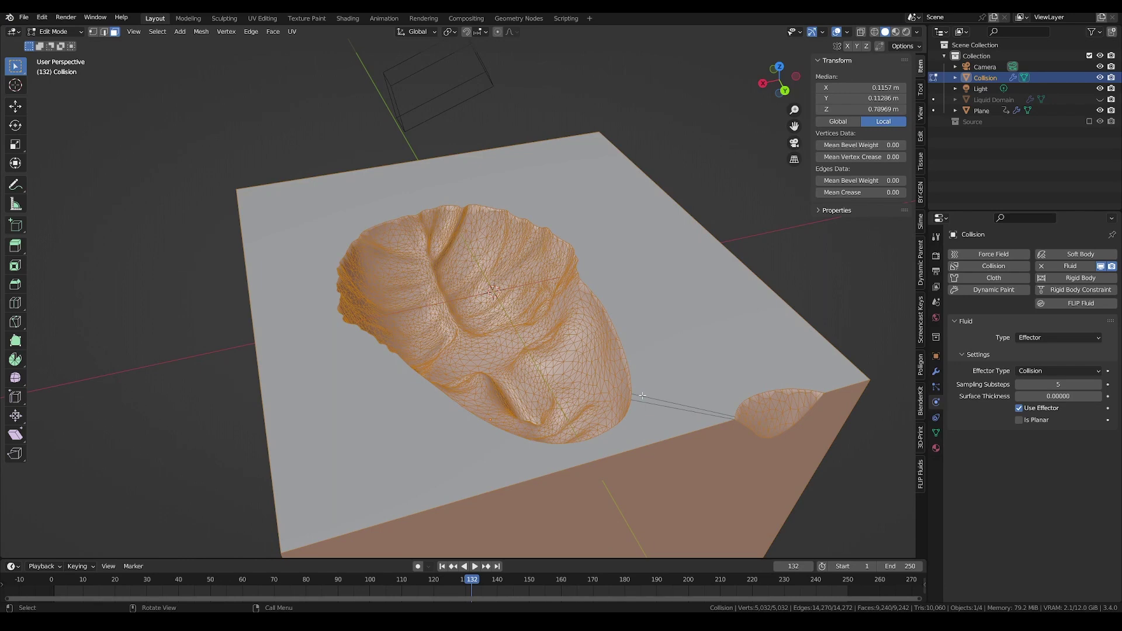
{"action": "key", "text": "Tab"}
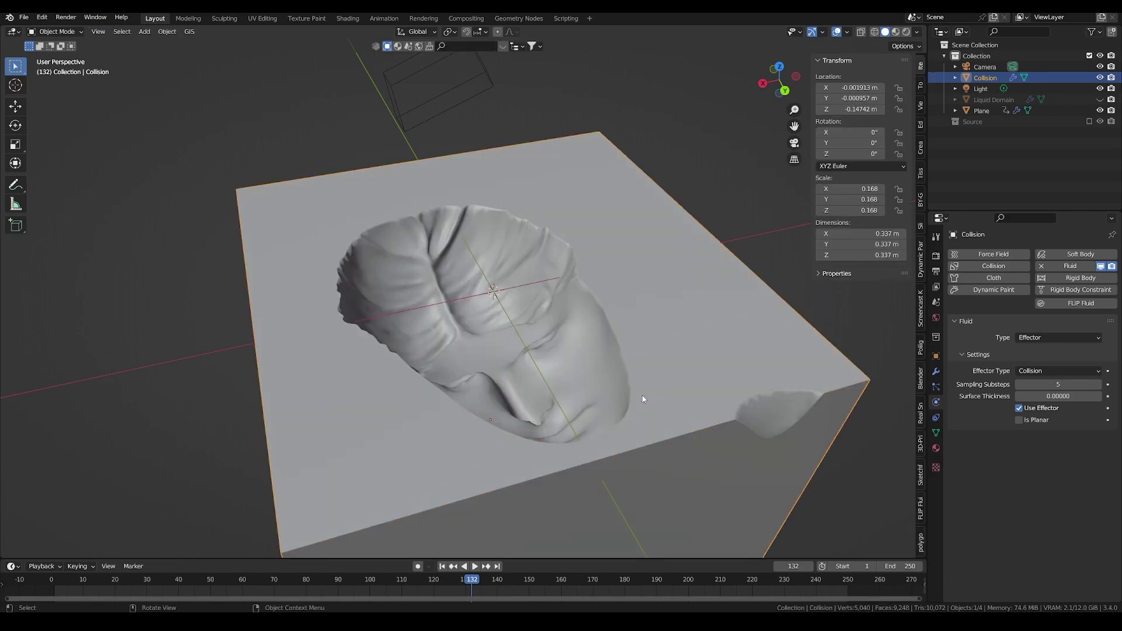
{"action": "scroll", "coordinate": [596, 398], "scroll_direction": "down", "scroll_amount": 1}
{"action": "middle_click_drag", "start_coordinate": [596, 398], "coordinate": [537, 365]}
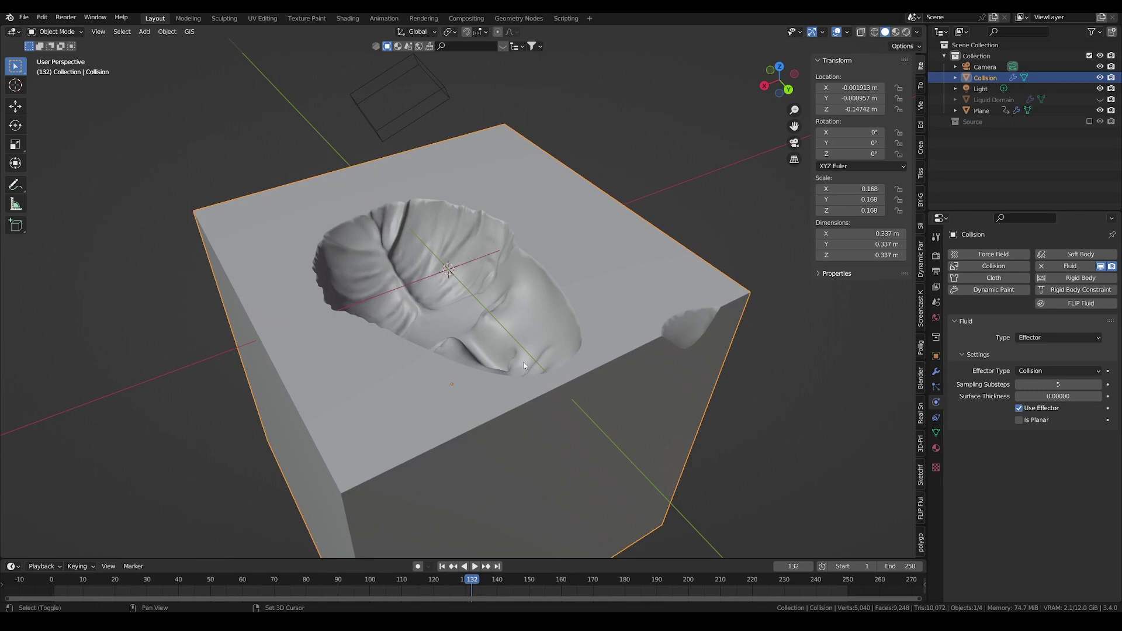
Step: Duplicate the Collision cube in place and rename the copy Boolean
{"action": "key", "text": "shift+d"}
{"action": "right_click", "coordinate": [531, 359]}
{"action": "double_click", "coordinate": [992, 88]}
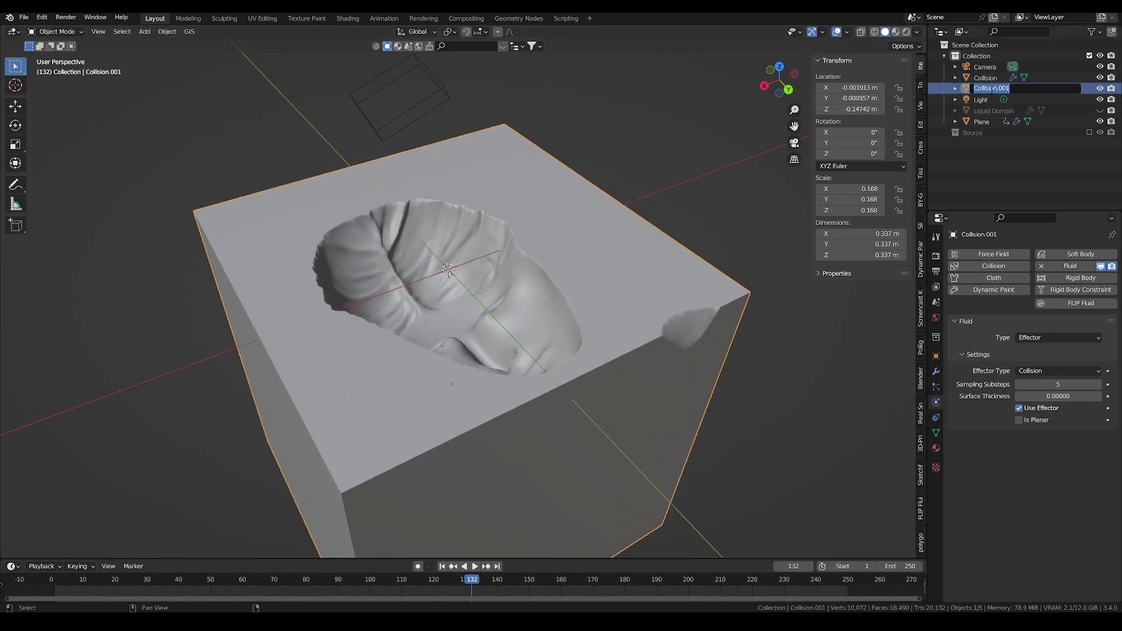
{"action": "type", "text": "Boolean"}
{"action": "key", "text": "Return"}
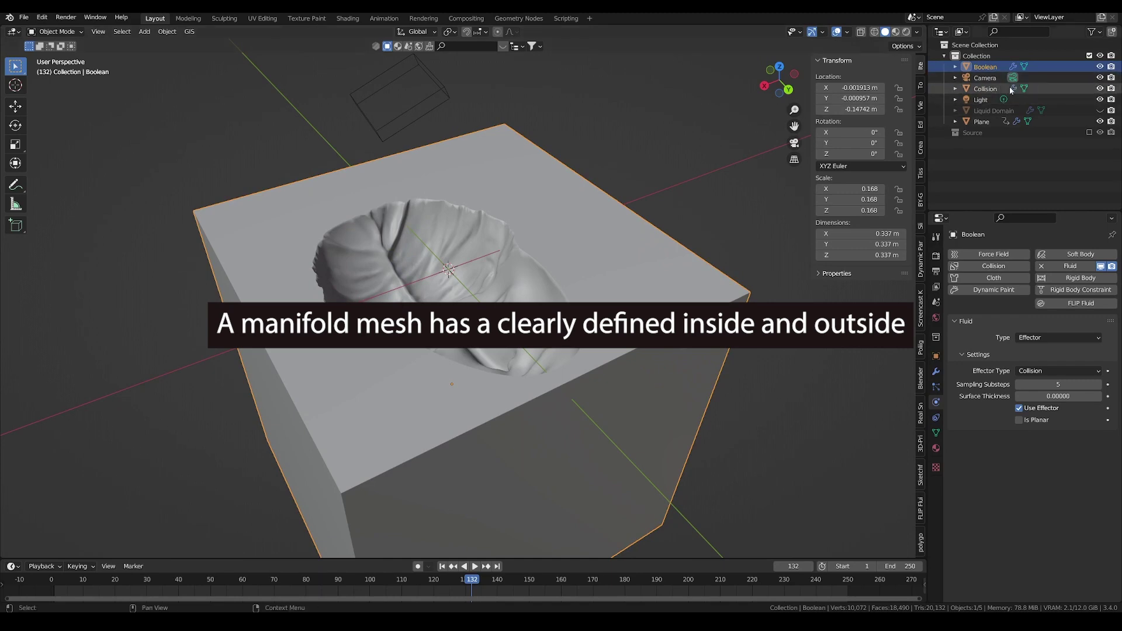
Step: Hide the Collision object and enter Edit Mode on the Boolean object
{"action": "left_click", "coordinate": [986, 89]}
{"action": "left_click", "coordinate": [1101, 88]}
{"action": "left_click", "coordinate": [509, 319]}
{"action": "key", "text": "Tab"}
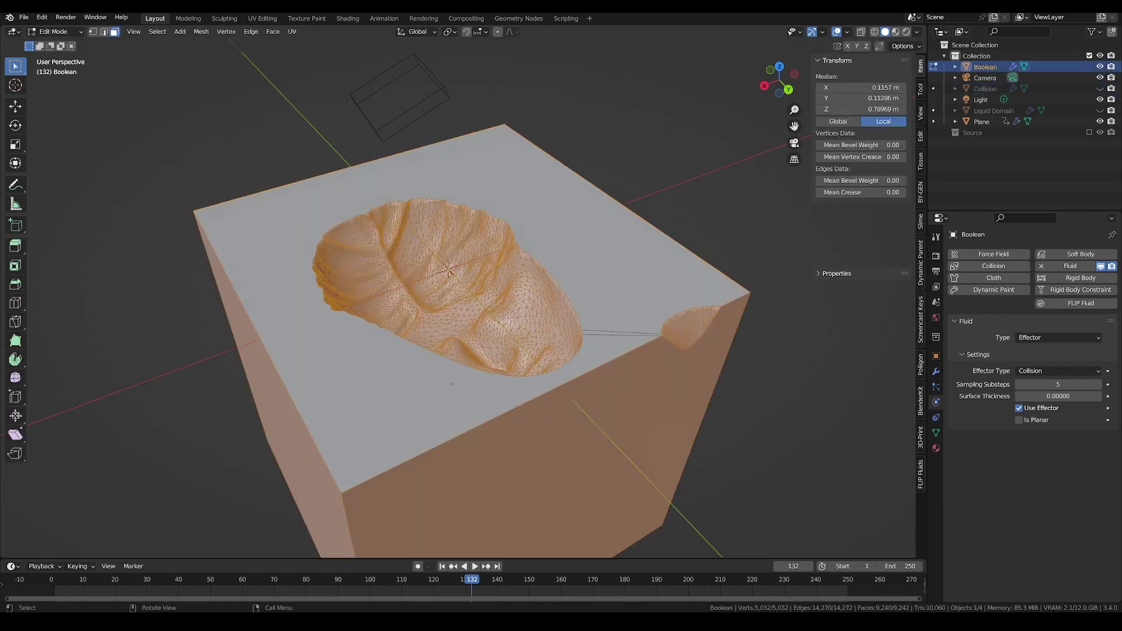
Step: Delete the Boolean object's large top face and the thin sliver face beside the cavity
{"action": "left_click", "coordinate": [338, 344]}
{"action": "left_click", "coordinate": [601, 331], "text": "shift"}
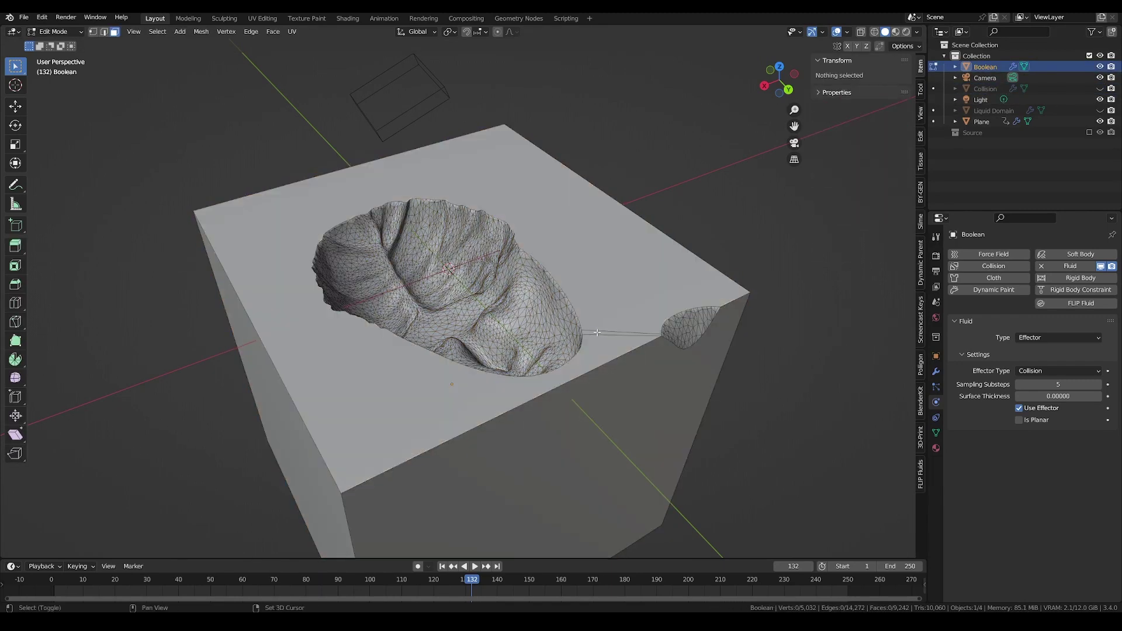
{"action": "key", "text": "x"}
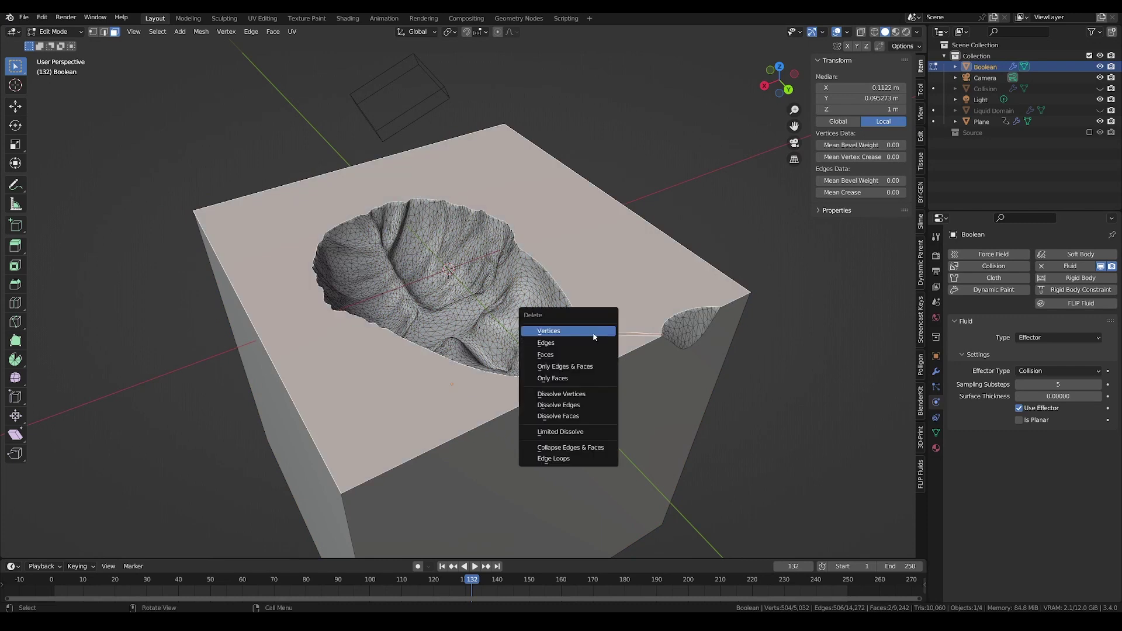
{"action": "left_click", "coordinate": [591, 359]}
Step: Delete all of the Boolean object's geometry except the face-shaped cavity
{"action": "left_click", "coordinate": [560, 325]}
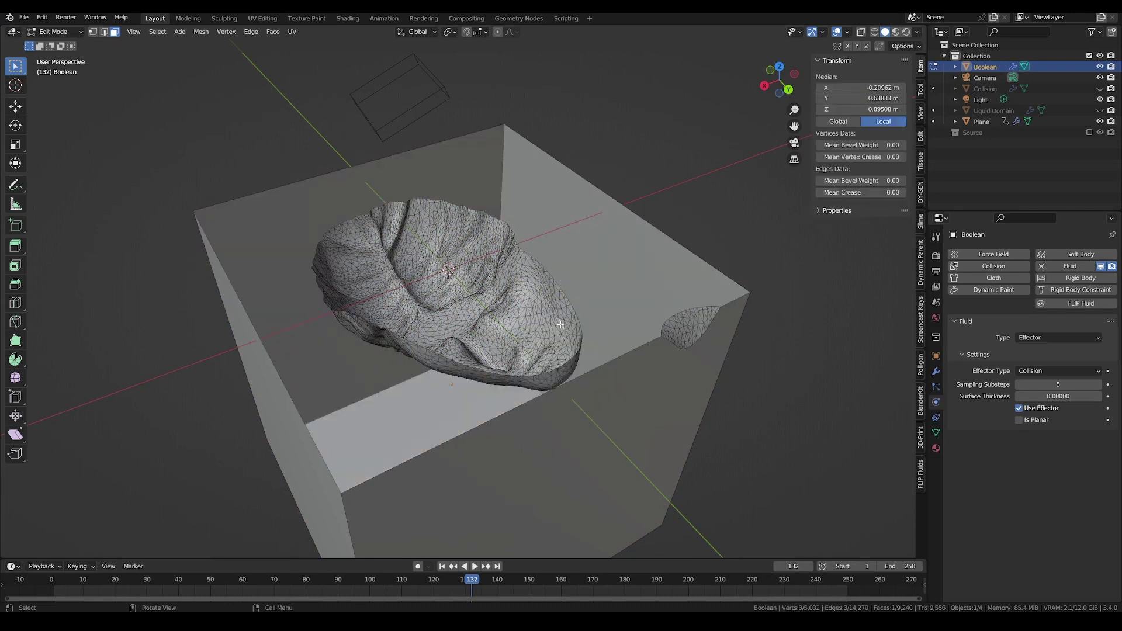
{"action": "key", "text": "l"}
{"action": "key", "text": "ctrl+i"}
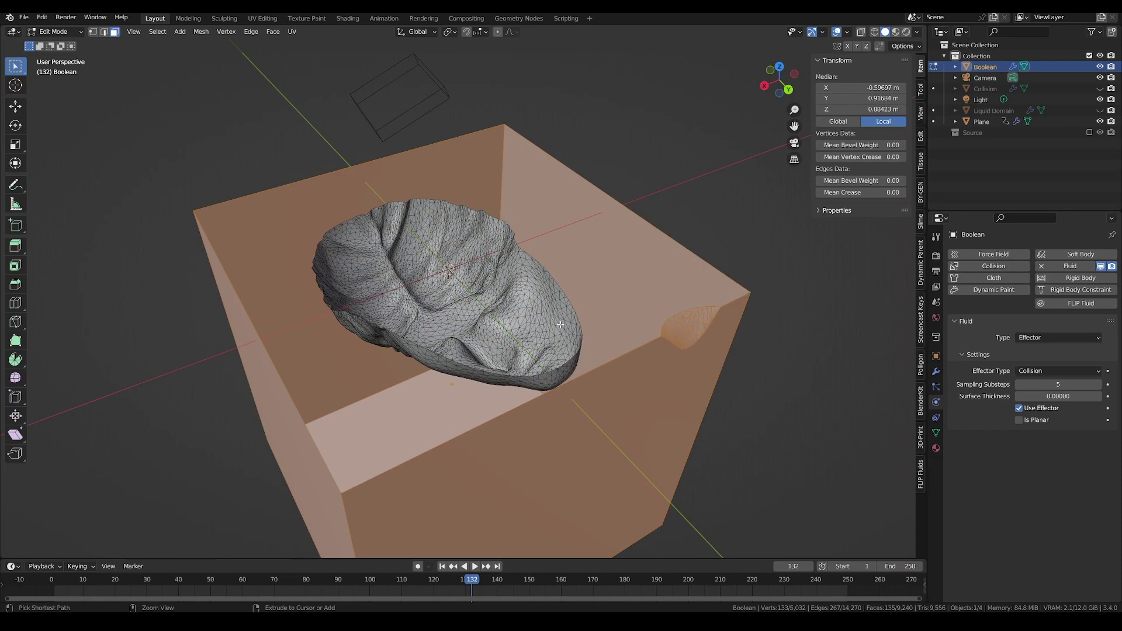
{"action": "key", "text": "x"}
{"action": "left_click", "coordinate": [561, 325]}
{"action": "middle_click_drag", "start_coordinate": [561, 328], "coordinate": [444, 331]}
{"action": "scroll", "coordinate": [333, 265], "scroll_direction": "up", "scroll_amount": 2}
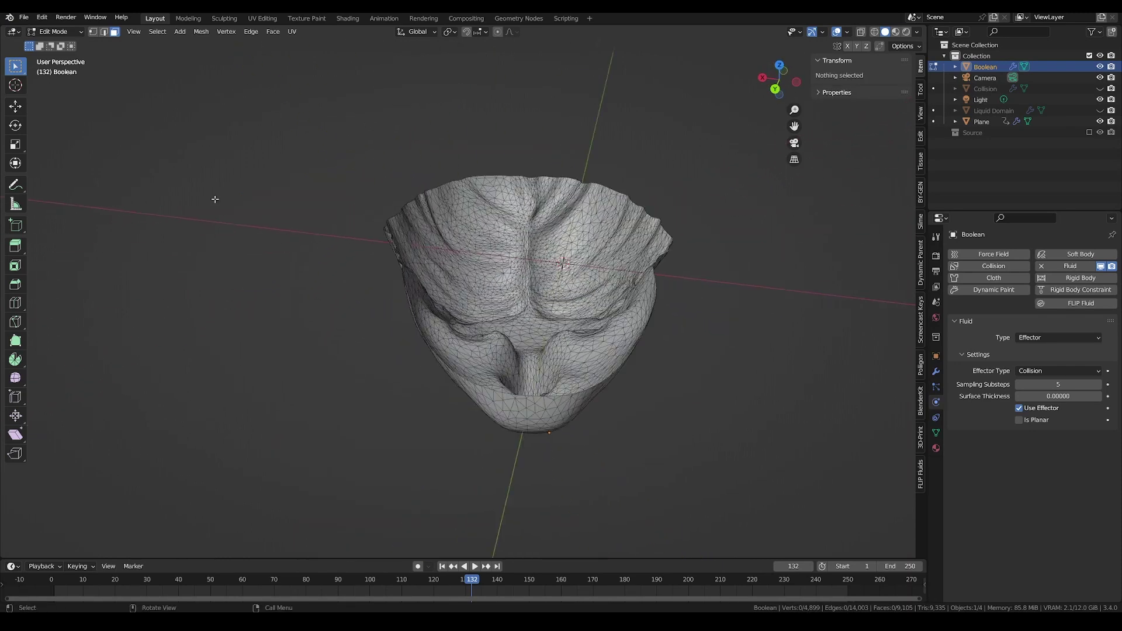
Step: Select the cavity's open rim edge loop and extrude it upward along Z by about 0.2 m
{"action": "left_click", "coordinate": [104, 32]}
{"action": "left_click", "coordinate": [441, 175], "text": "alt"}
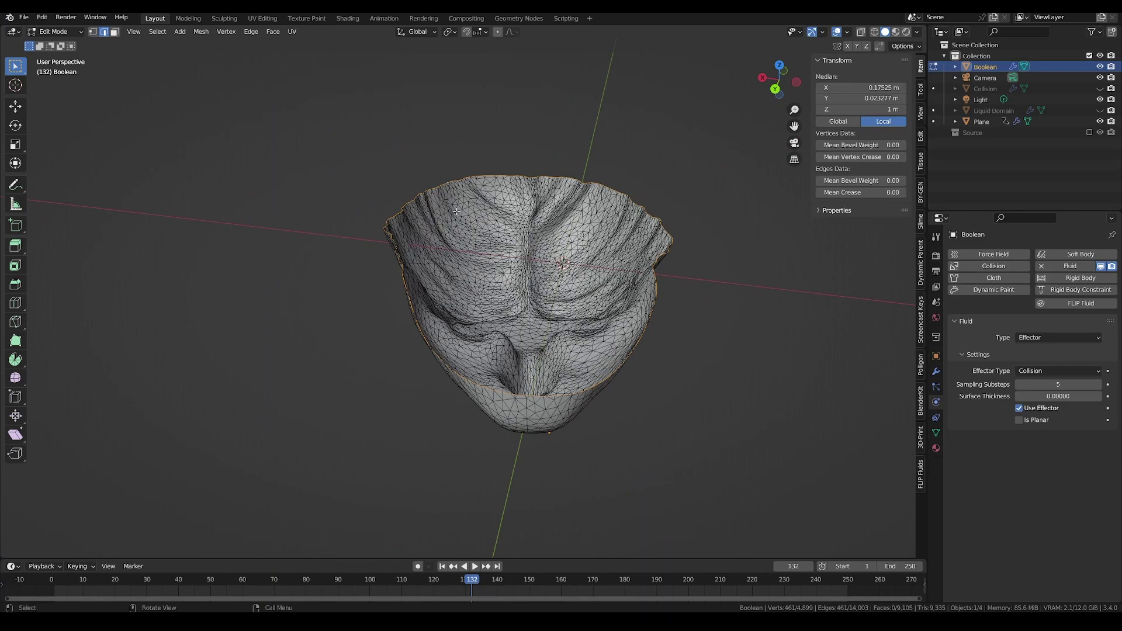
{"action": "middle_click_drag", "start_coordinate": [460, 212], "coordinate": [494, 305]}
{"action": "key", "text": "e"}
{"action": "key", "text": "z"}
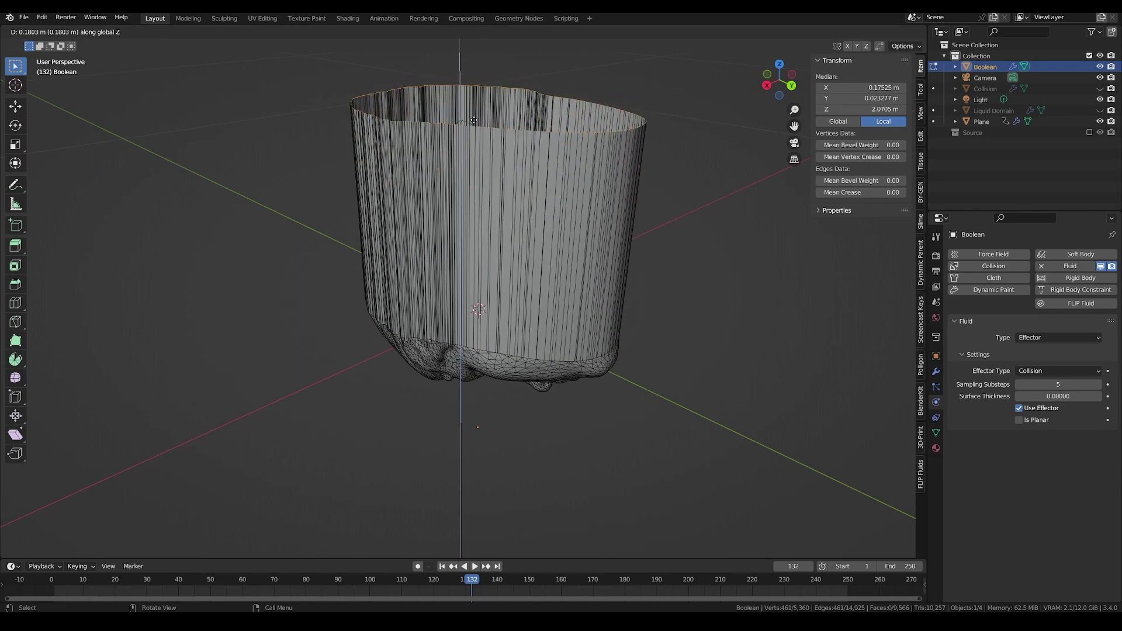
{"action": "left_click", "coordinate": [472, 116]}
{"action": "middle_click_drag", "start_coordinate": [471, 134], "coordinate": [435, 290]}
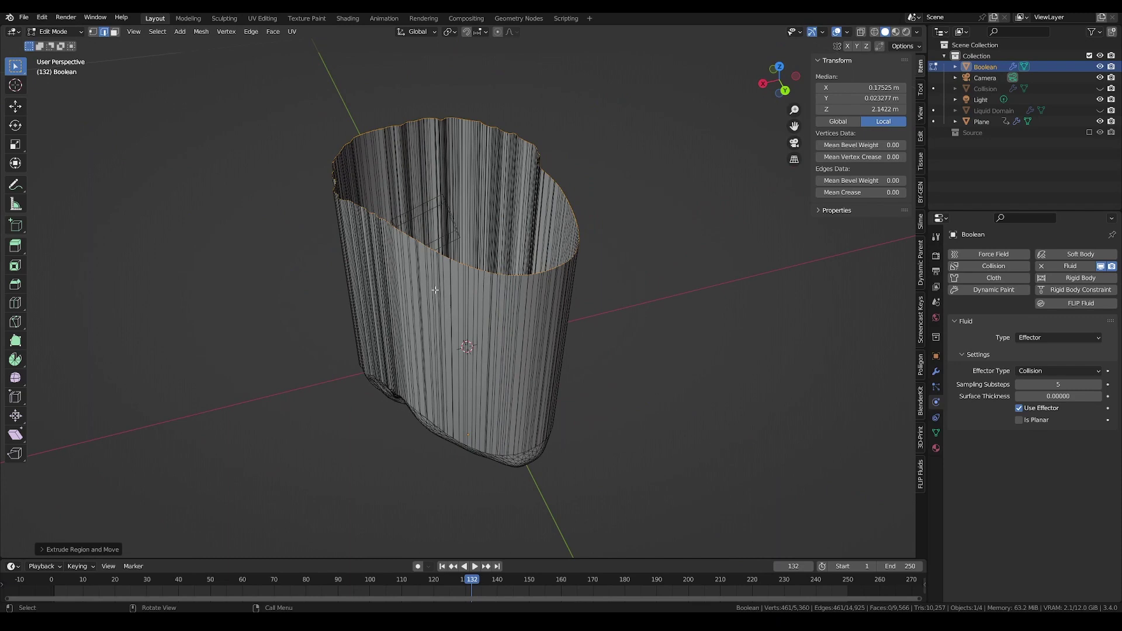
Step: Try to close the extruded rim with Grid Fill using a span of 41
{"action": "left_click_drag", "start_coordinate": [141, 522], "coordinate": [149, 522]}
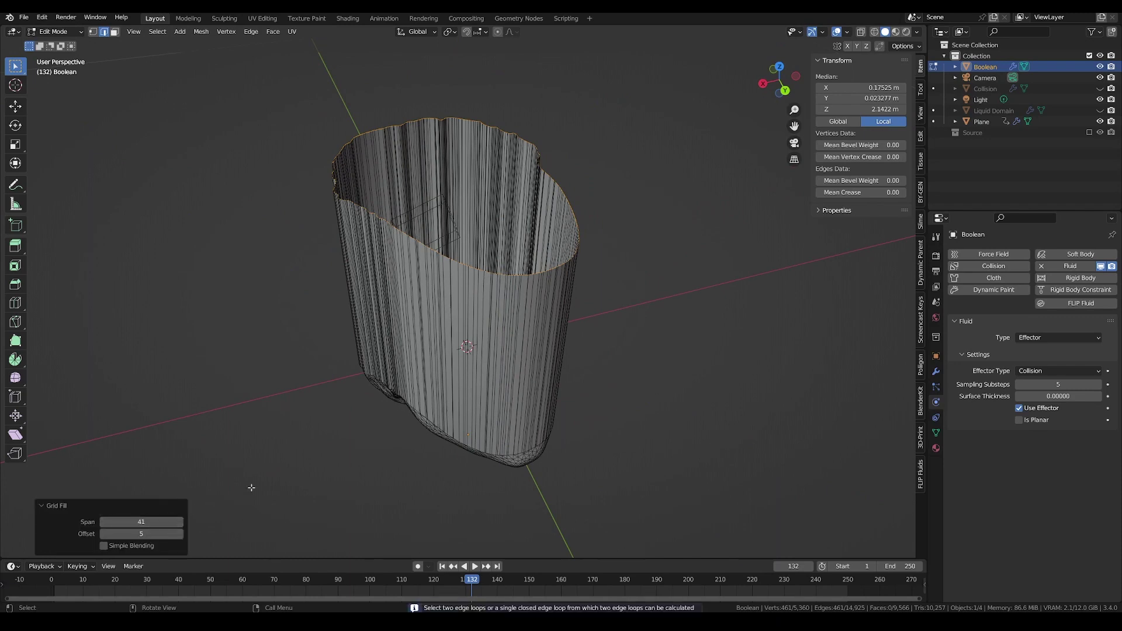
{"action": "key", "text": "Tab"}
{"action": "key", "text": "Tab"}
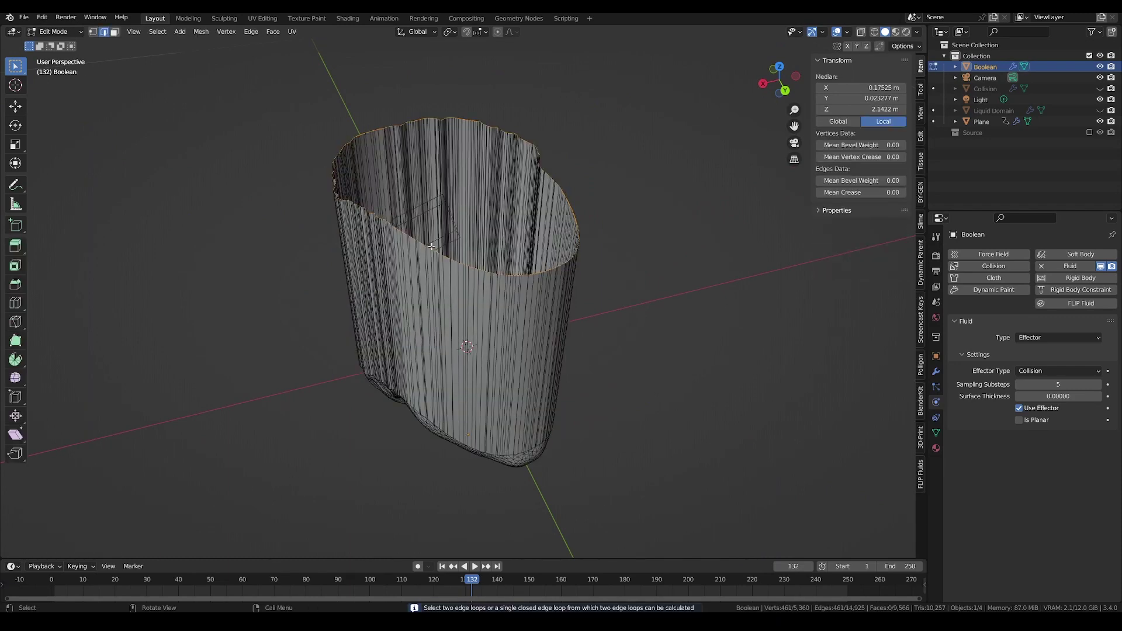
Step: Cap the open upper rim of the extruded shape with a single face
{"action": "key", "text": "f"}
{"action": "middle_click_drag", "start_coordinate": [431, 247], "coordinate": [492, 224]}
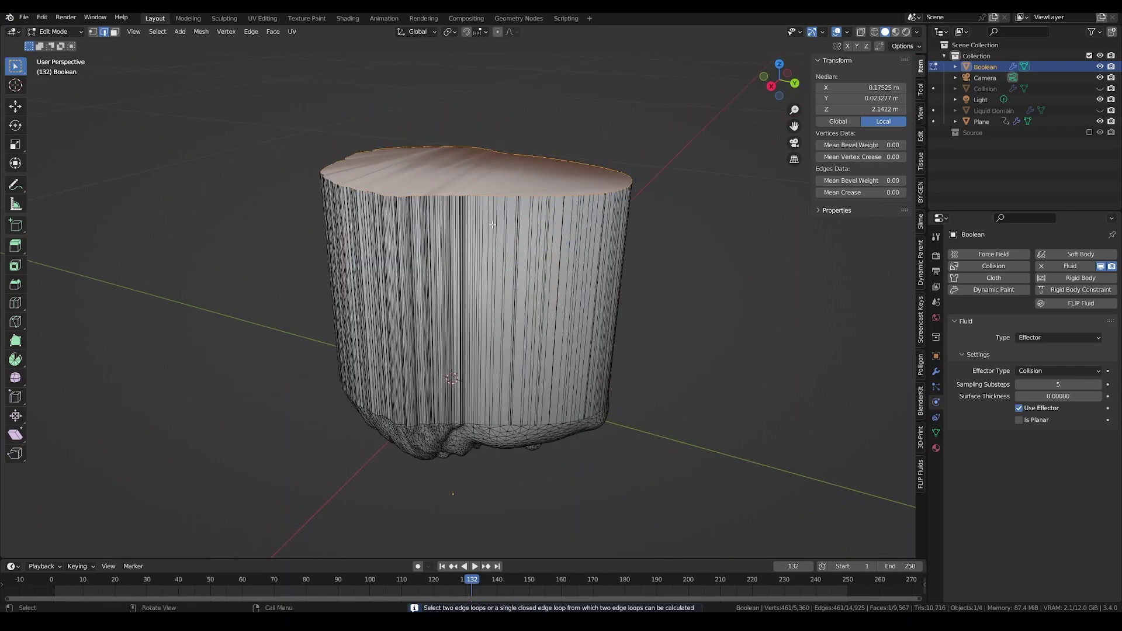
Step: Display Face Orientation and recalculate the normals of the whole Boolean mesh to face outward
{"action": "key", "text": "a"}
{"action": "left_click", "coordinate": [847, 32]}
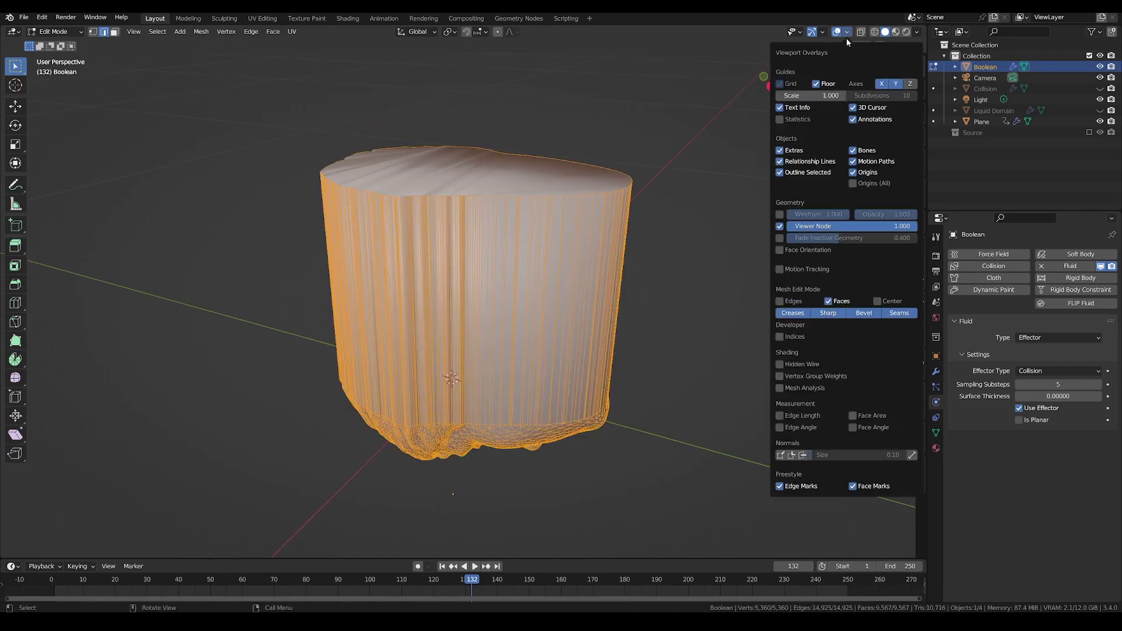
{"action": "left_click", "coordinate": [780, 250]}
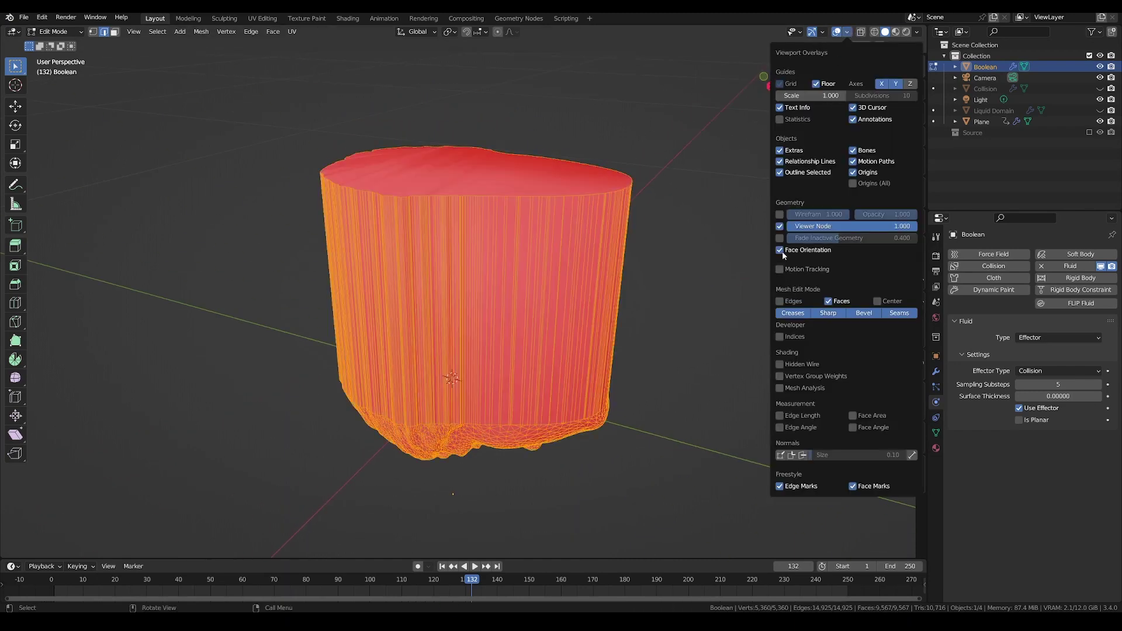
{"action": "middle_click_drag", "start_coordinate": [613, 287], "coordinate": [591, 304]}
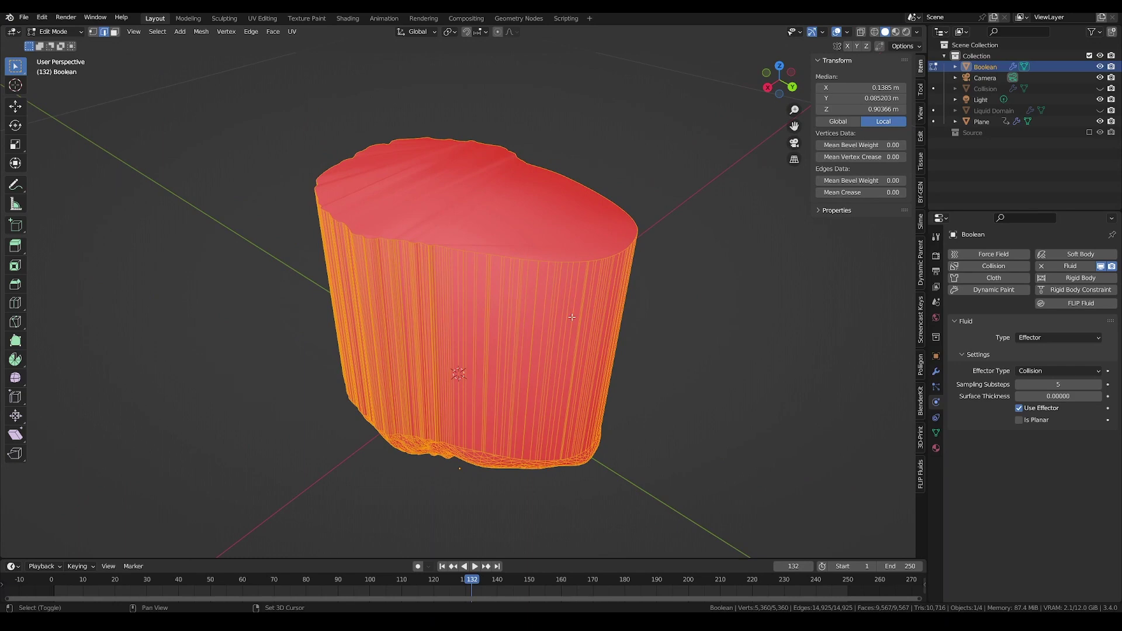
{"action": "key", "text": "shift+n"}
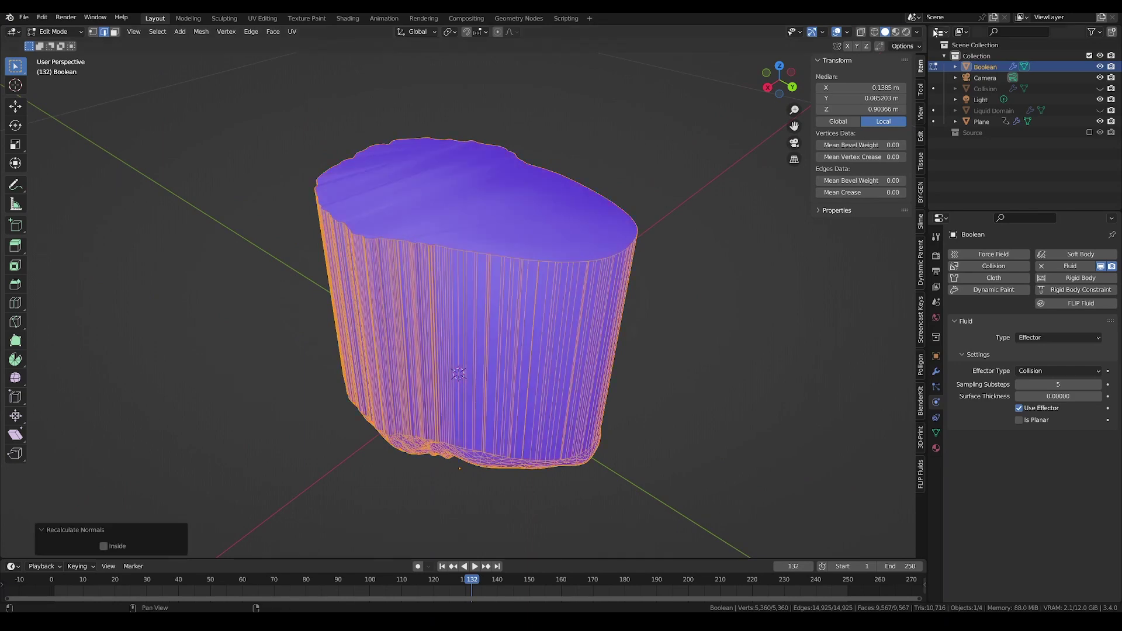
{"action": "left_click", "coordinate": [847, 32]}
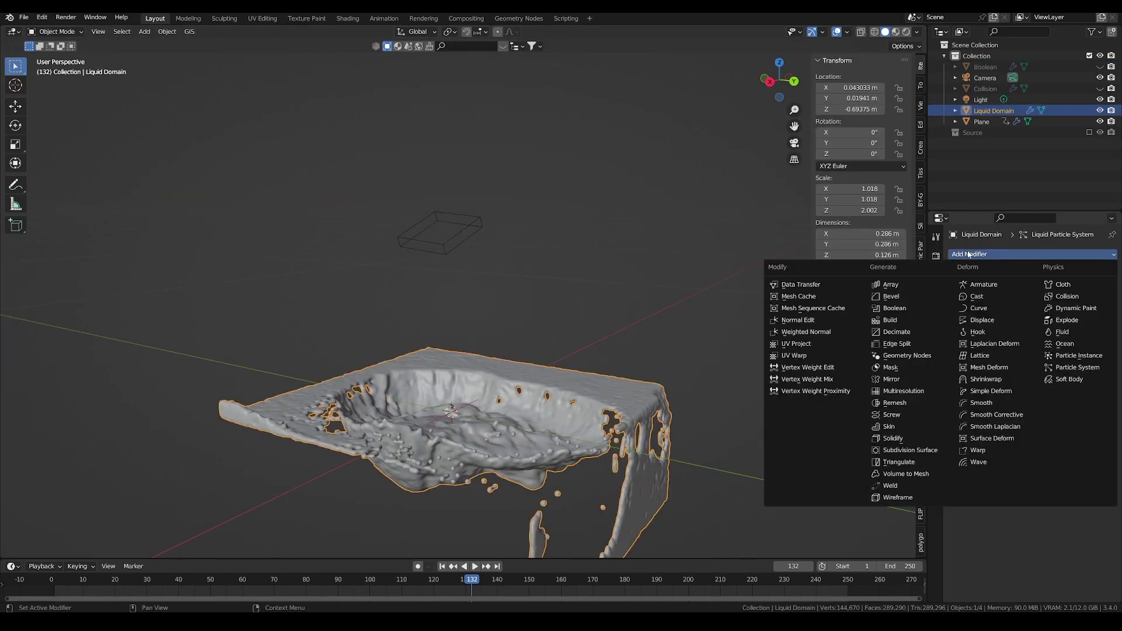
Step: Add a Boolean modifier to the Liquid Domain, set to Intersect with the Boolean object as operand
{"action": "left_click", "coordinate": [909, 308]}
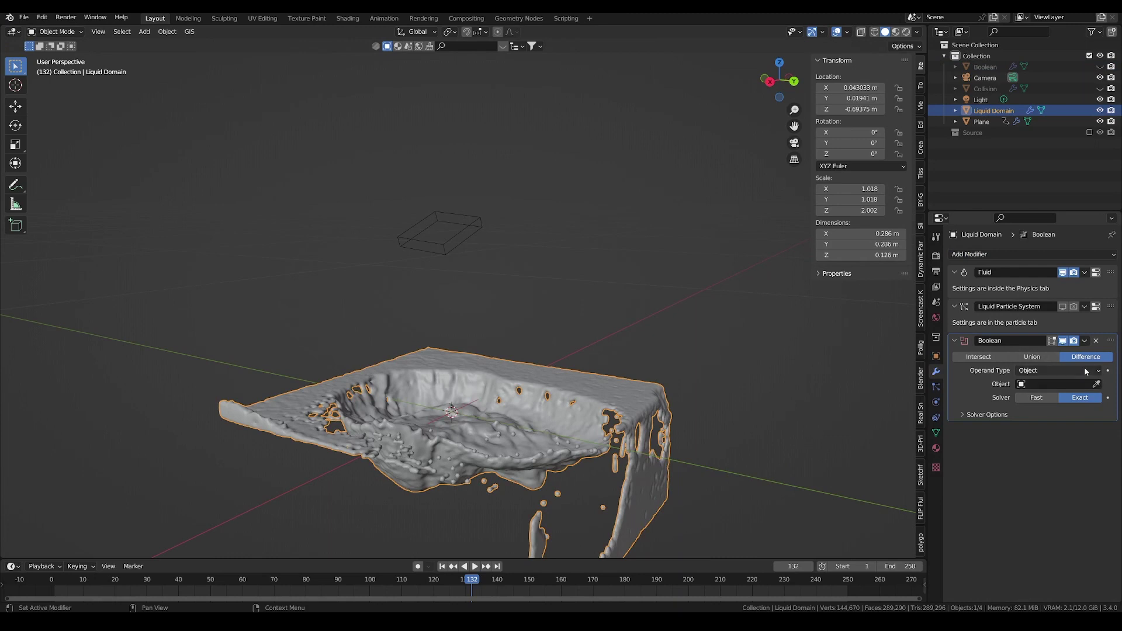
{"action": "left_click", "coordinate": [978, 357]}
{"action": "left_click", "coordinate": [1097, 384]}
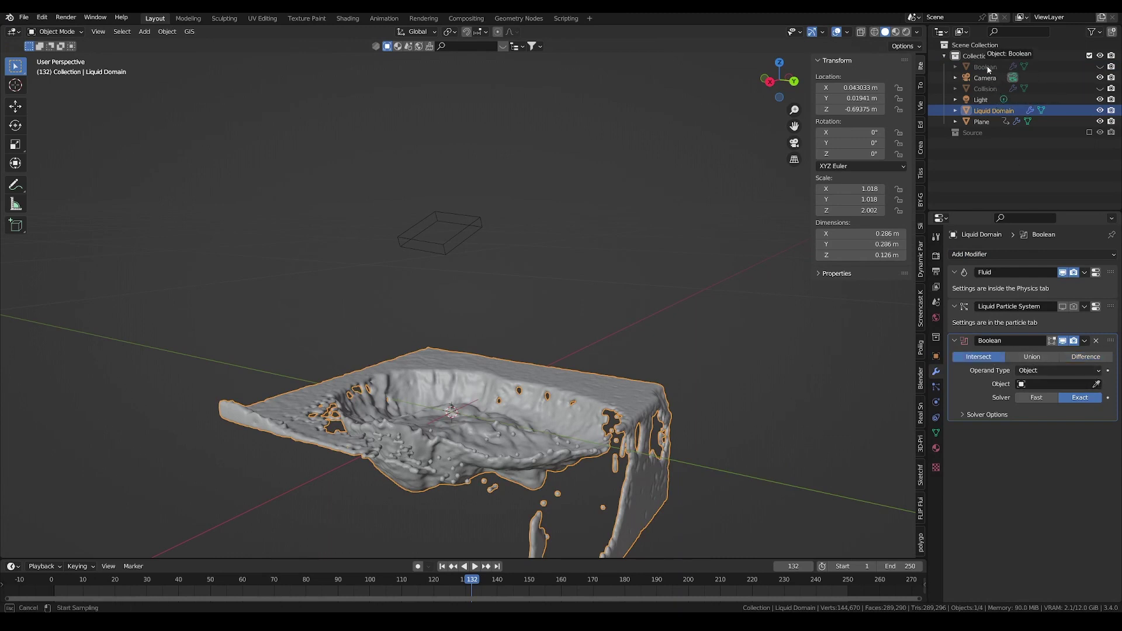
{"action": "left_click", "coordinate": [987, 88]}
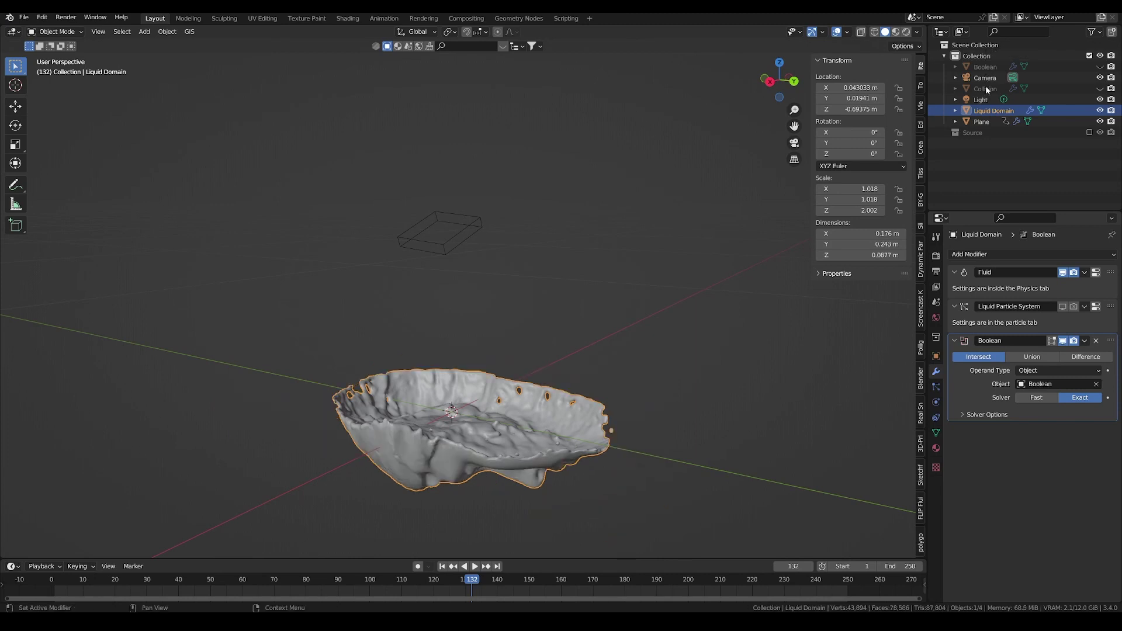
{"action": "middle_click_drag", "start_coordinate": [454, 388], "coordinate": [359, 386]}
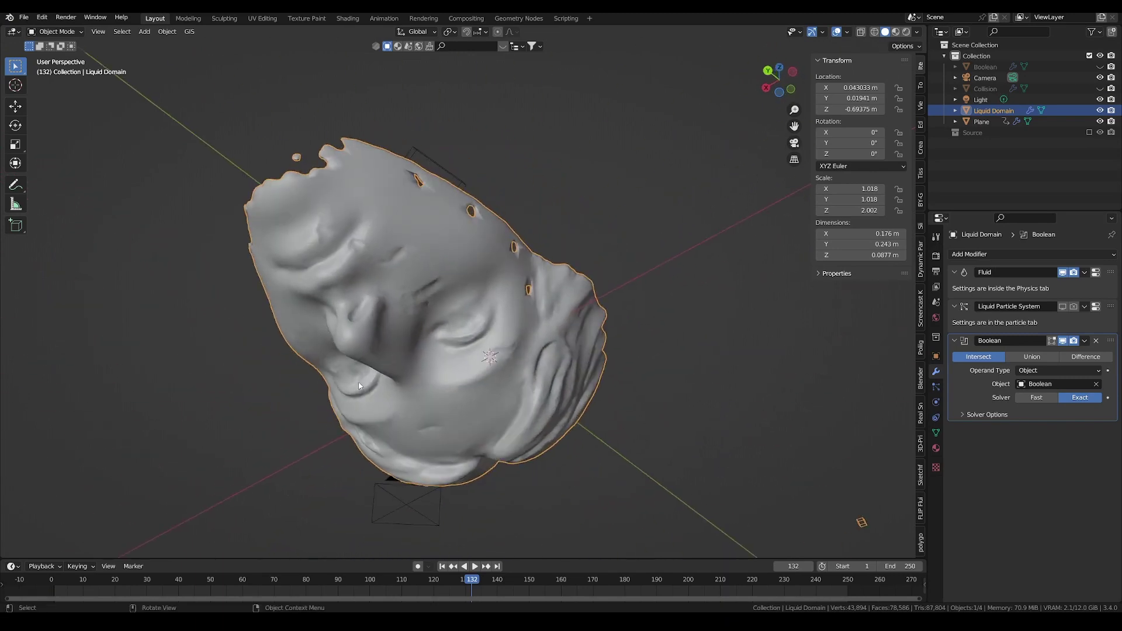
Step: Raise the Boolean object slightly along the Z axis to about -0.1467 m and hide it in the viewport
{"action": "key", "text": "g"}
{"action": "key", "text": "z"}
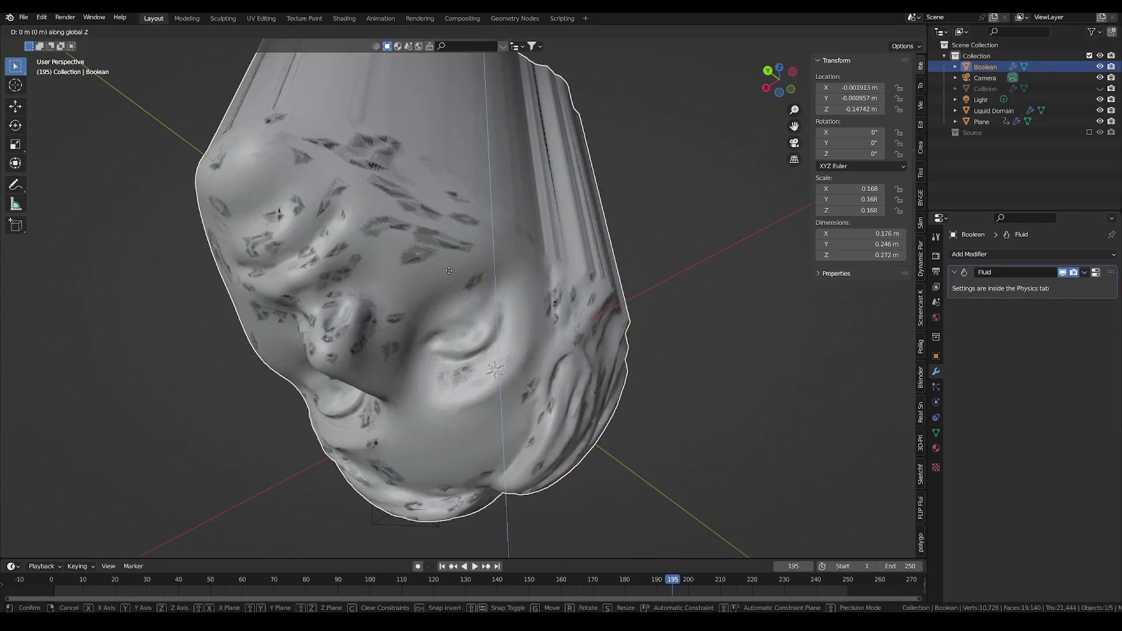
{"action": "left_click", "coordinate": [477, 183]}
{"action": "key", "text": "h"}
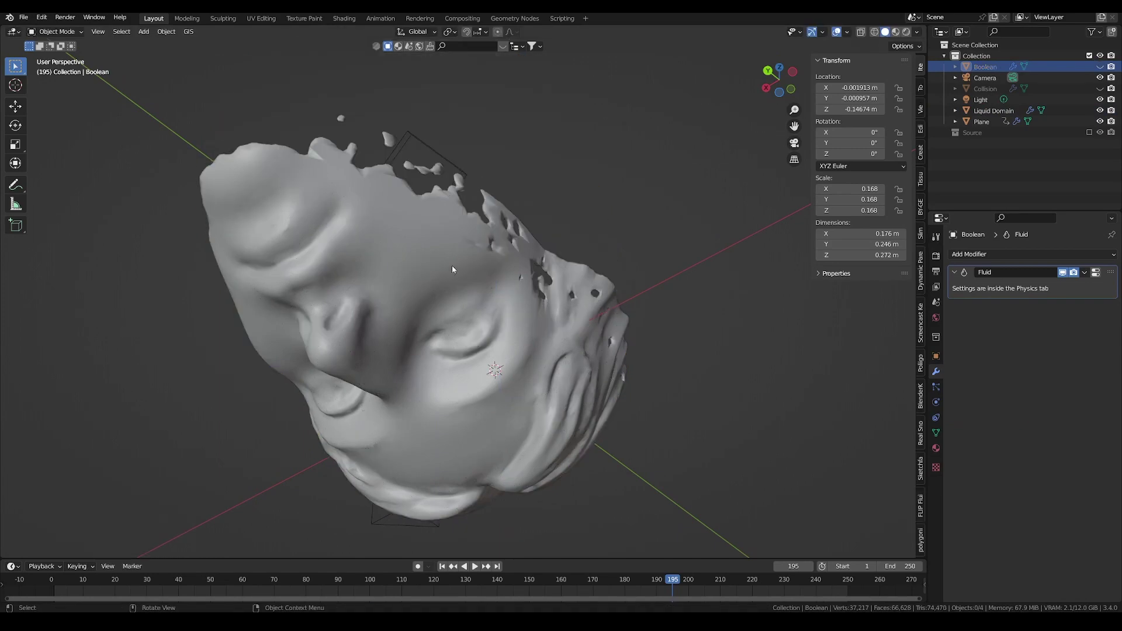
{"action": "middle_click_drag", "start_coordinate": [452, 269], "coordinate": [599, 366]}
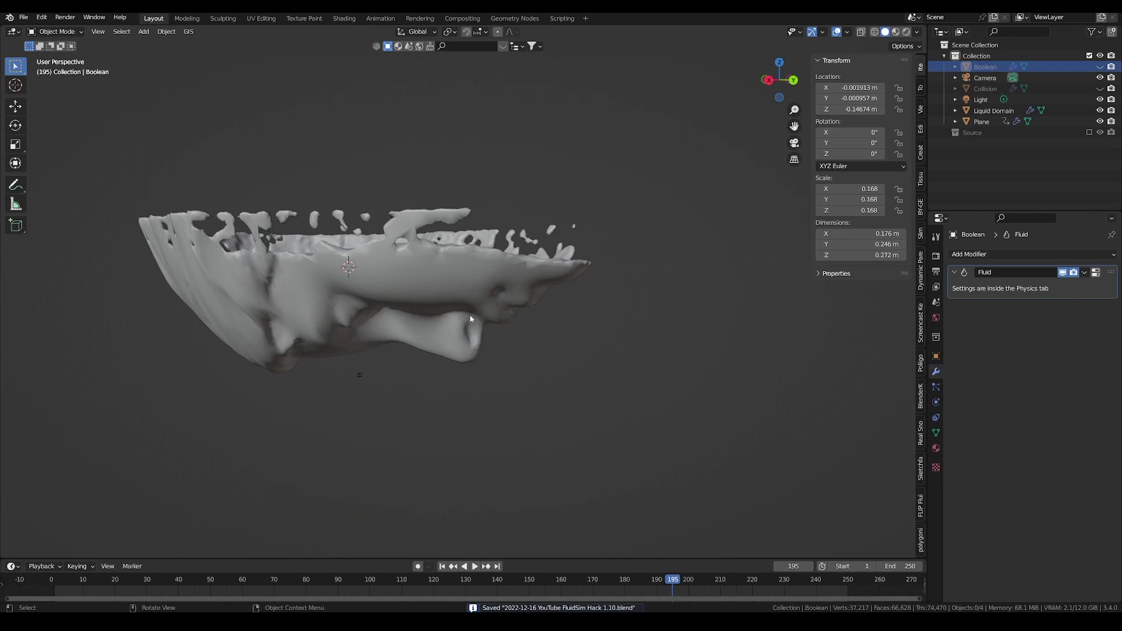
Step: Export only the Liquid Domain as the Alembic file 2022-12-16 YouTube FluidSim Hack 1.10.abc, covering frames 1 to 250
{"action": "left_click", "coordinate": [454, 304]}
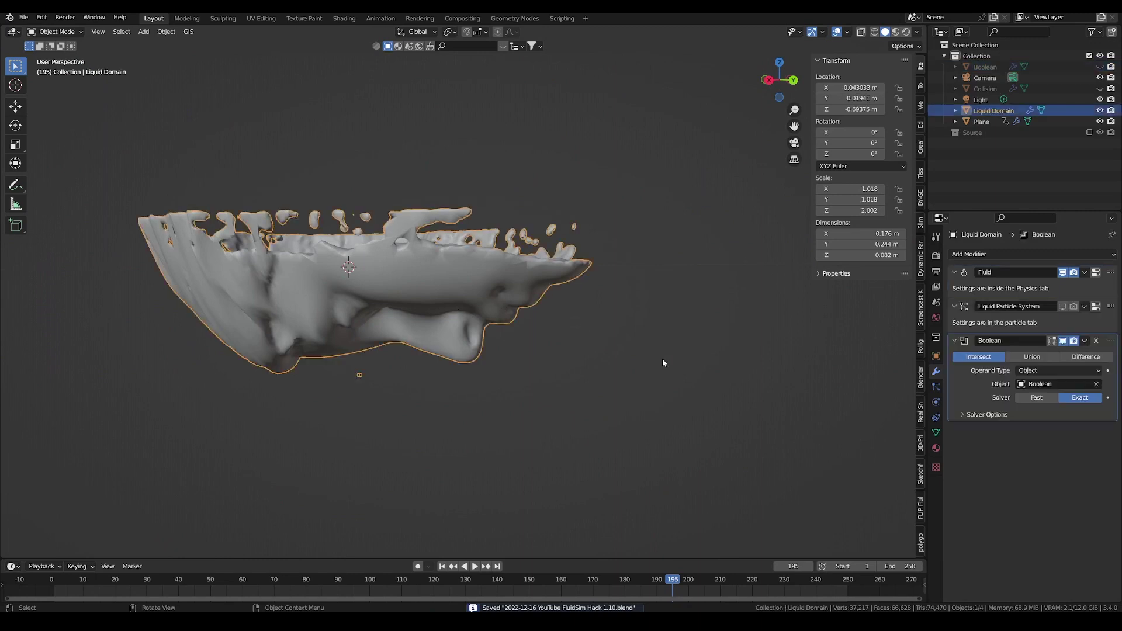
{"action": "left_click", "coordinate": [23, 18]}
{"action": "mouse_move", "coordinate": [56, 183]}
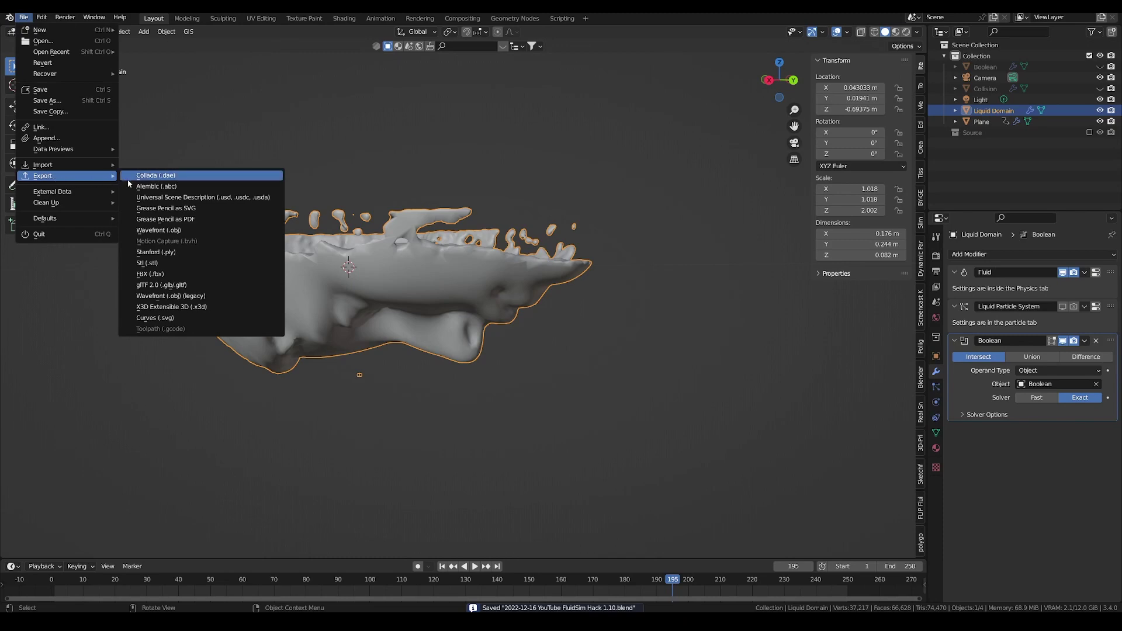
{"action": "left_click", "coordinate": [154, 186]}
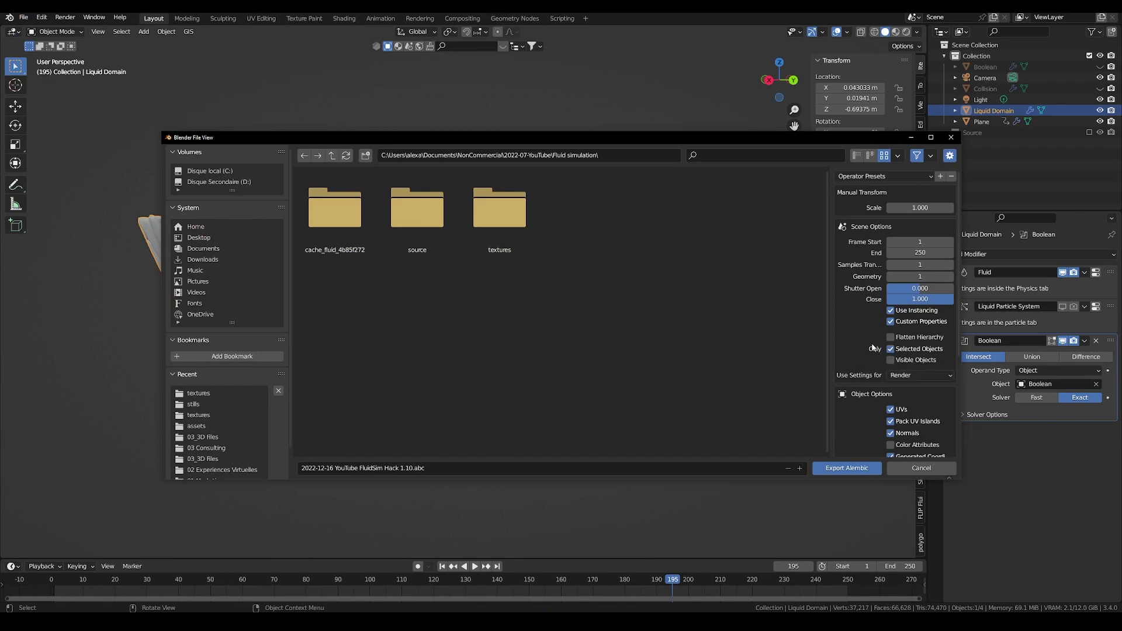
{"action": "scroll", "coordinate": [858, 343], "scroll_direction": "down", "scroll_amount": 5}
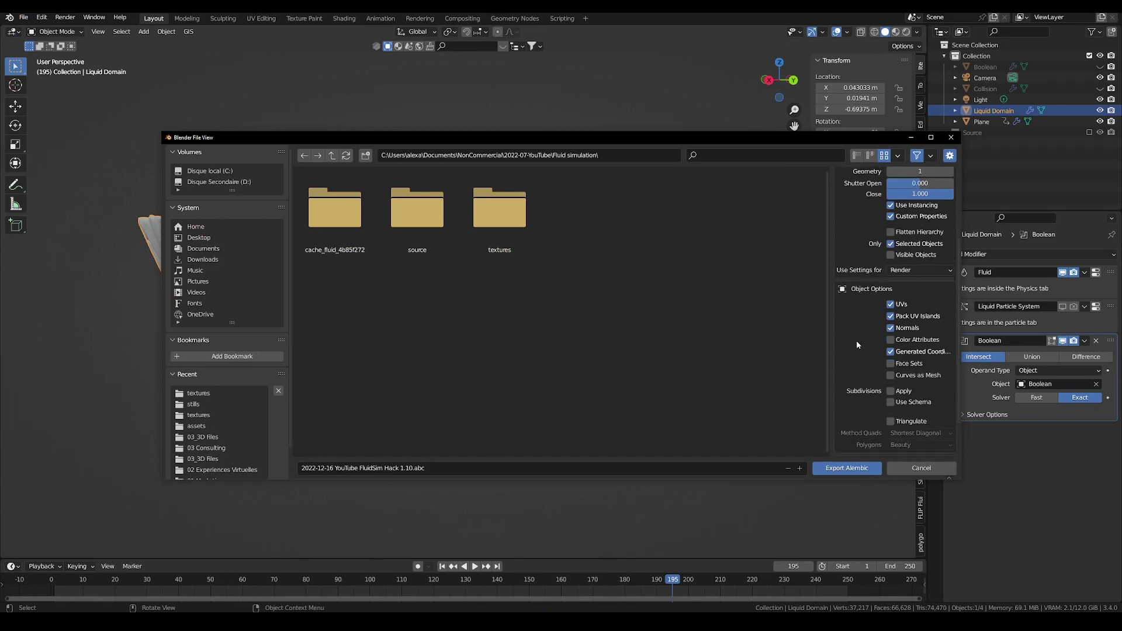
{"action": "scroll", "coordinate": [857, 340], "scroll_direction": "down", "scroll_amount": 2}
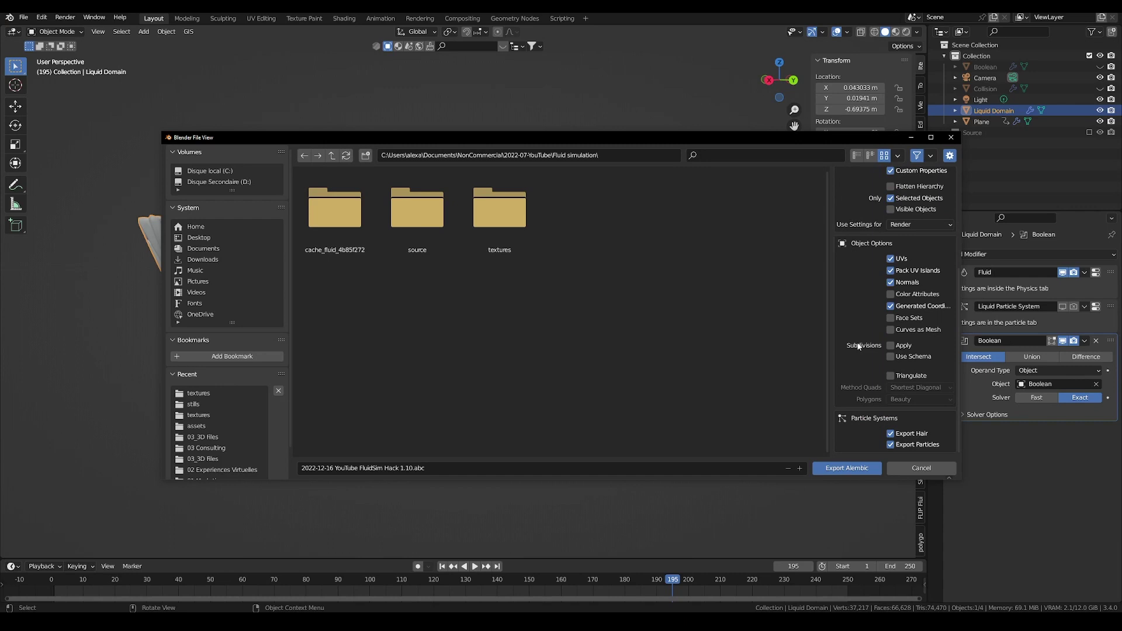
{"action": "scroll", "coordinate": [859, 347], "scroll_direction": "up", "scroll_amount": 6}
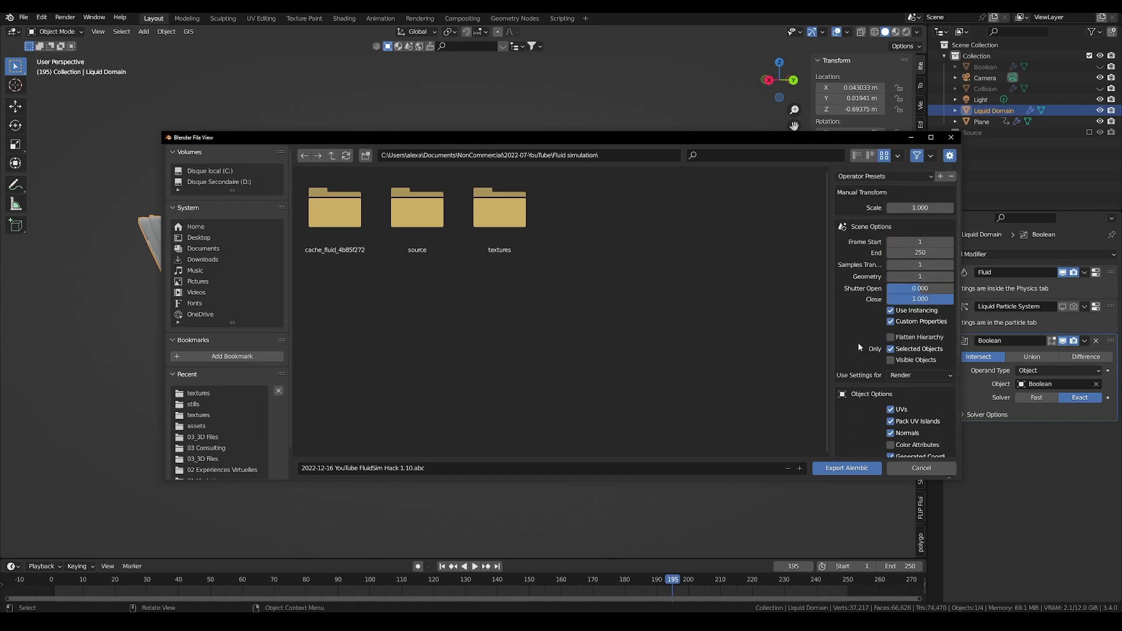
{"action": "left_click", "coordinate": [827, 469]}
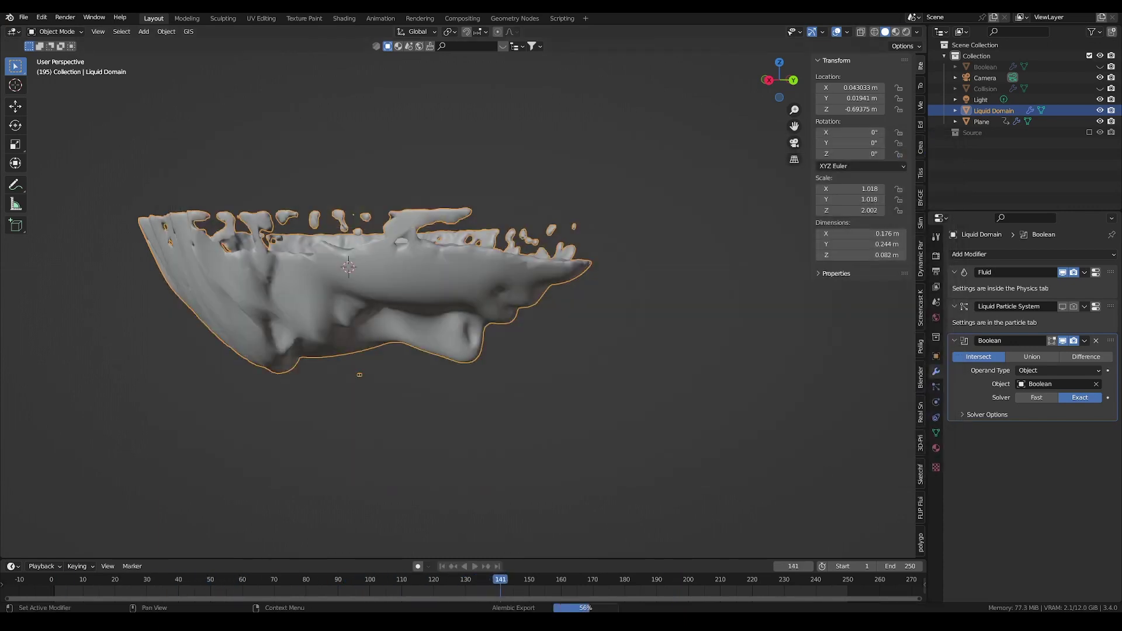
Step: Move the simulation objects into a new, excluded Simulation collection and import the exported Alembic into a Baked collection
{"action": "key", "text": "m"}
{"action": "left_click", "coordinate": [656, 152]}
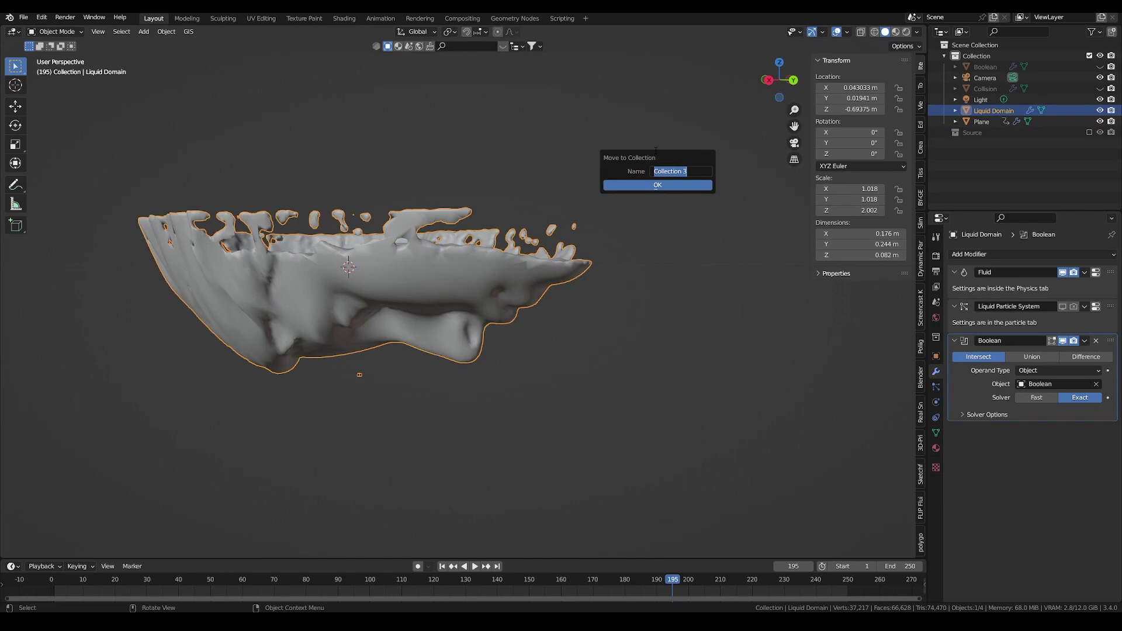
{"action": "left_click", "coordinate": [657, 185]}
{"action": "left_click", "coordinate": [982, 88]}
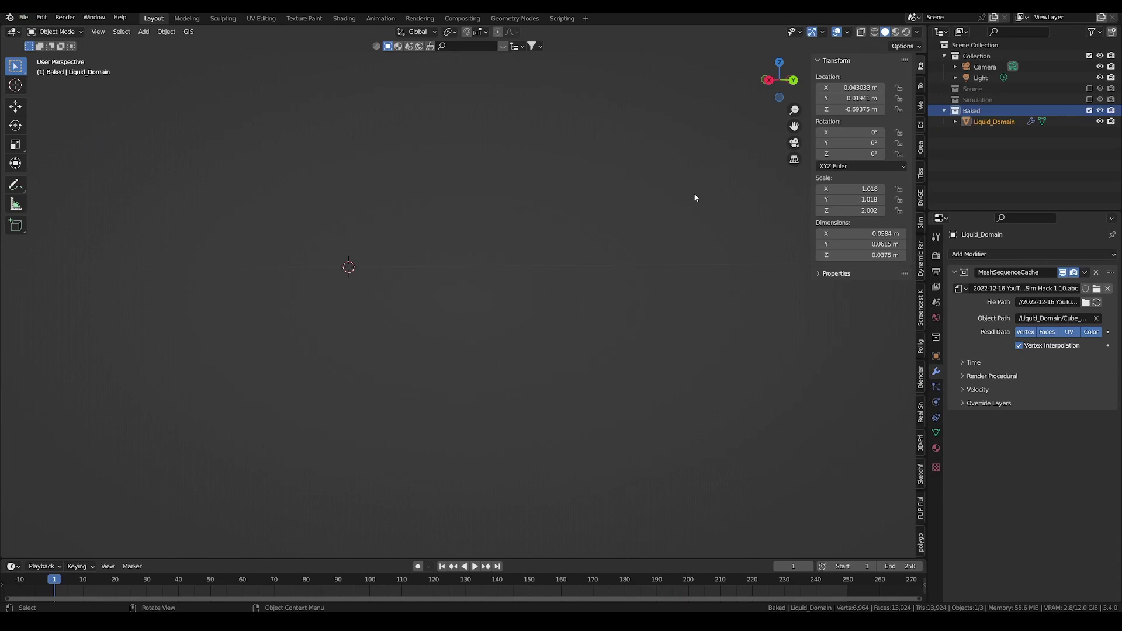
Step: Save the file and play back the imported liquid animation, replaying it from the first frame from another viewing angle
{"action": "key", "text": "ctrl+s"}
{"action": "key", "text": "space"}
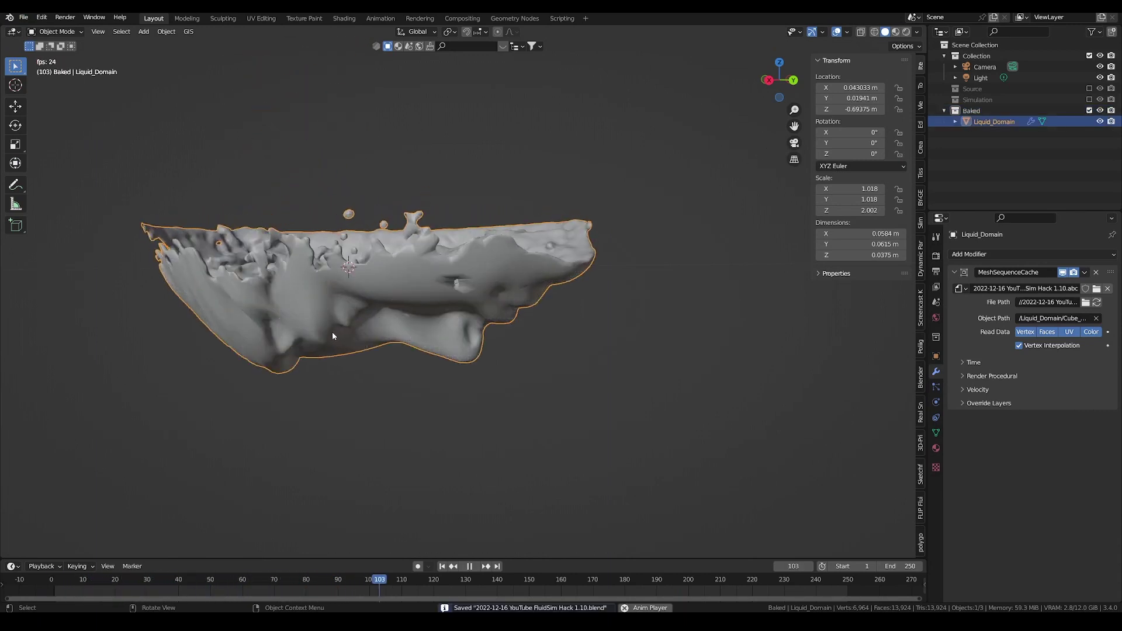
{"action": "key", "text": "space"}
{"action": "middle_click_drag", "start_coordinate": [319, 325], "coordinate": [402, 238]}
{"action": "key", "text": "shift+Left"}
{"action": "key", "text": "space"}
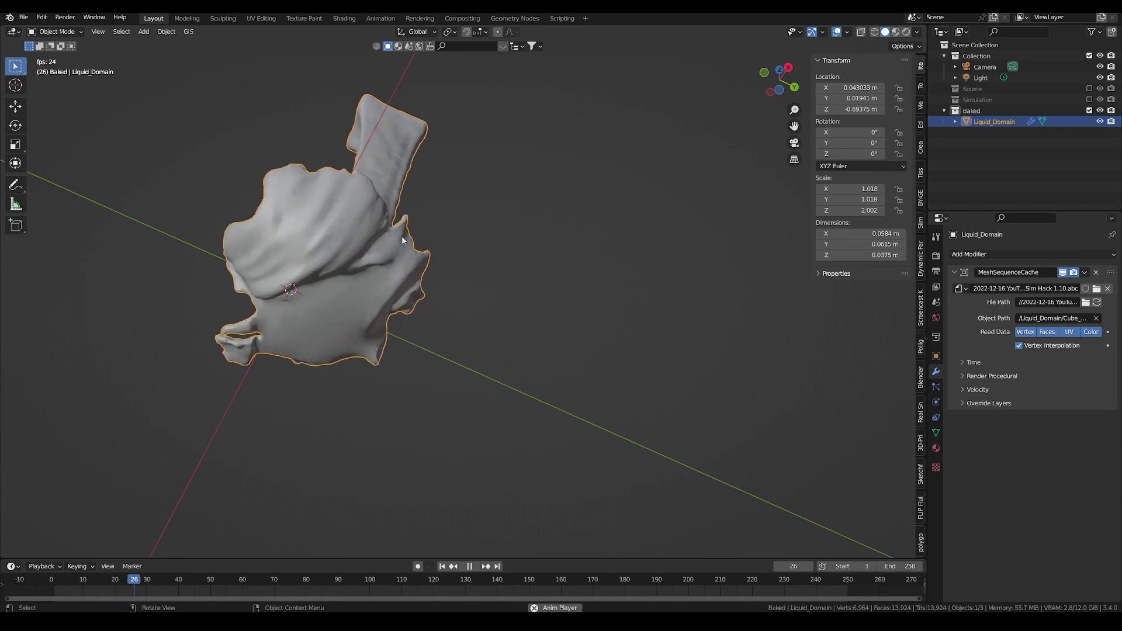